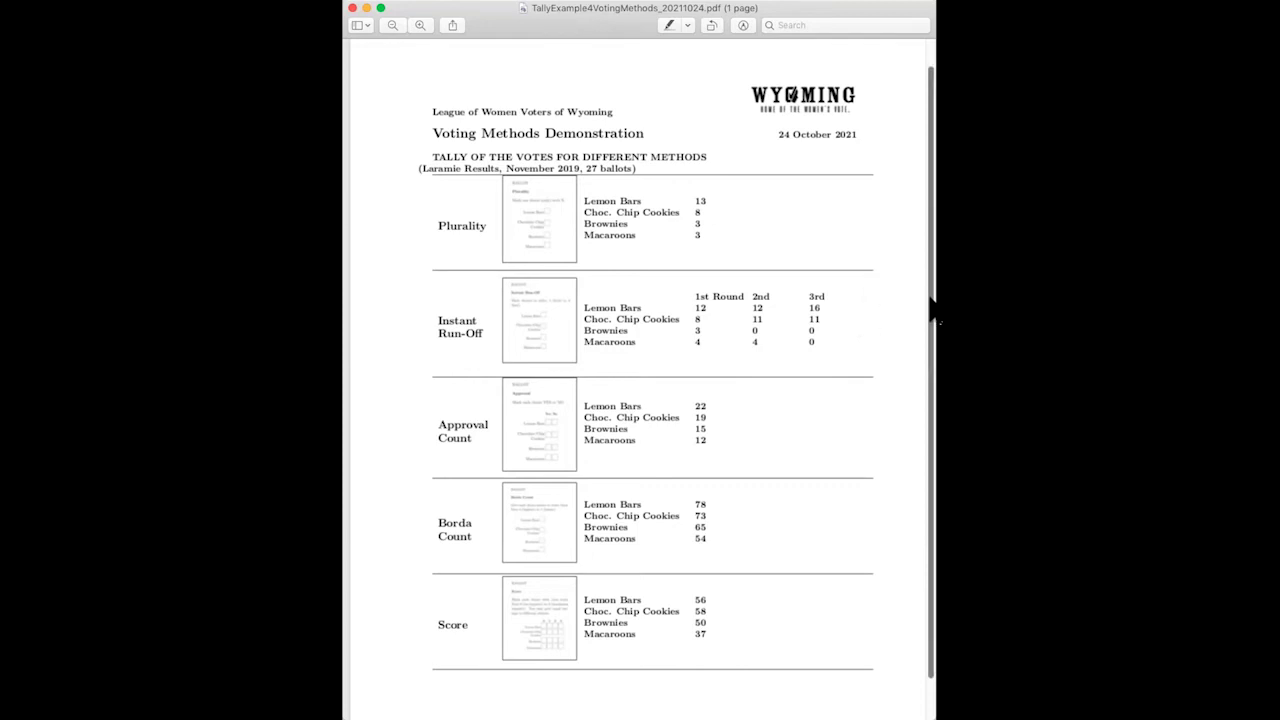
pyautogui.moveTo(930, 302); pyautogui.dragTo(930, 319)
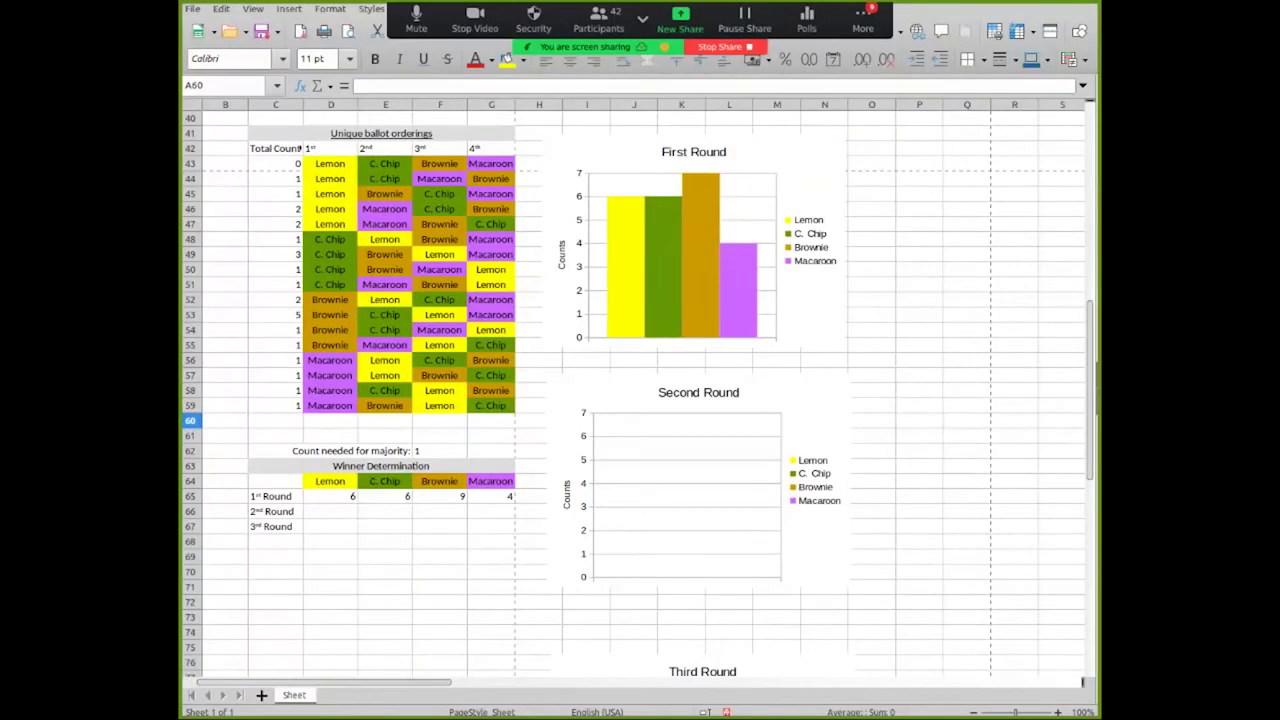
# Delete row 43, the zero-count Lemon, C. Chip, Brownie, Macaroon ordering, from the unique ballot orderings table
pyautogui.scroll(1, 640, 390)
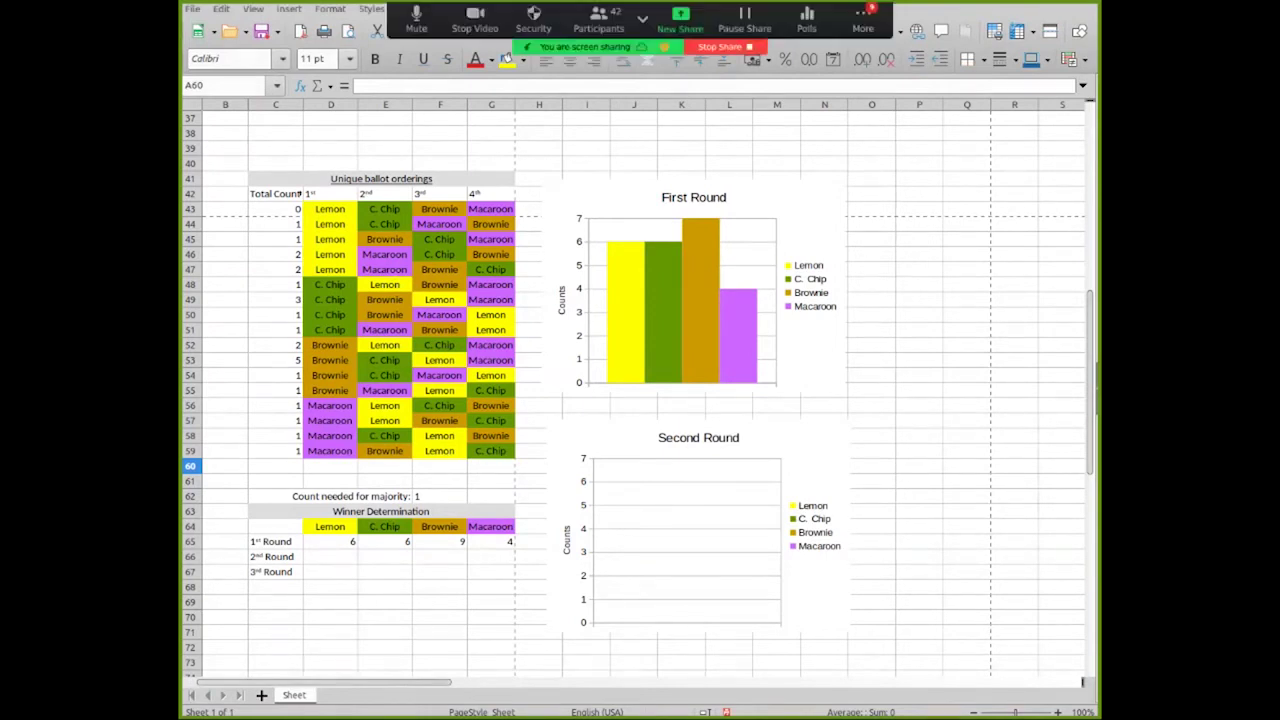
pyautogui.rightClick(191, 209)
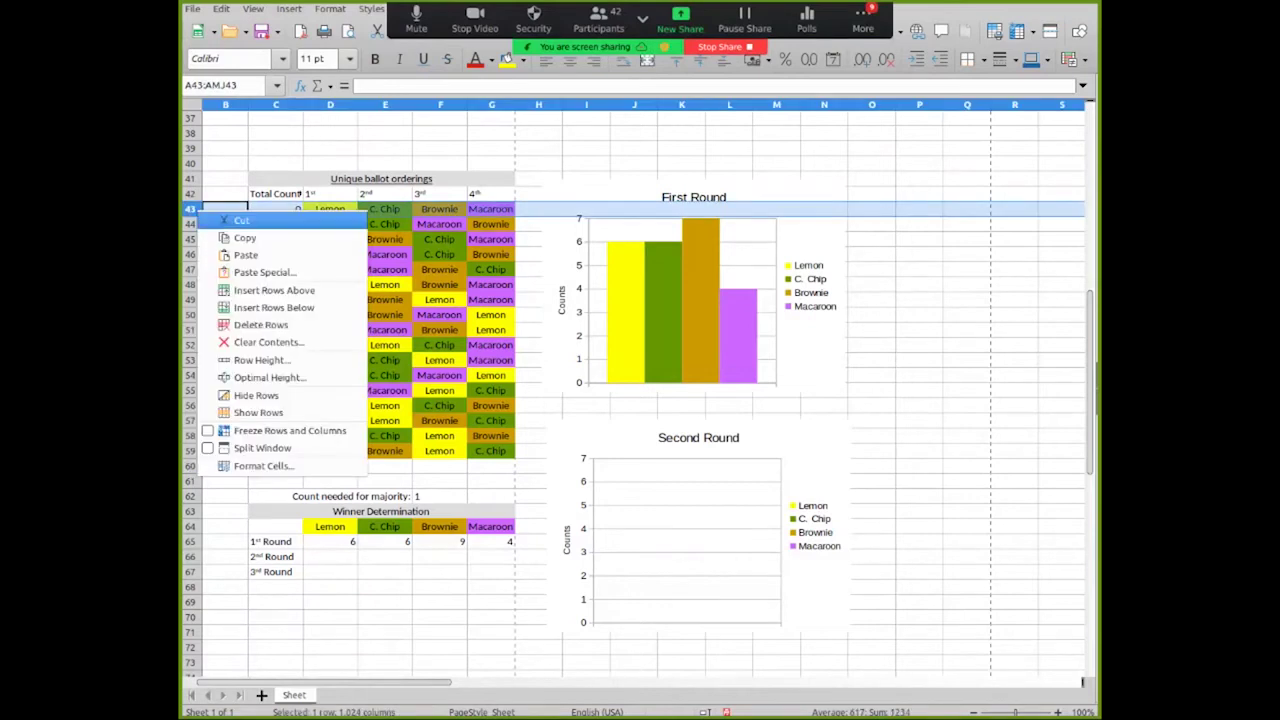
pyautogui.click(240, 340)
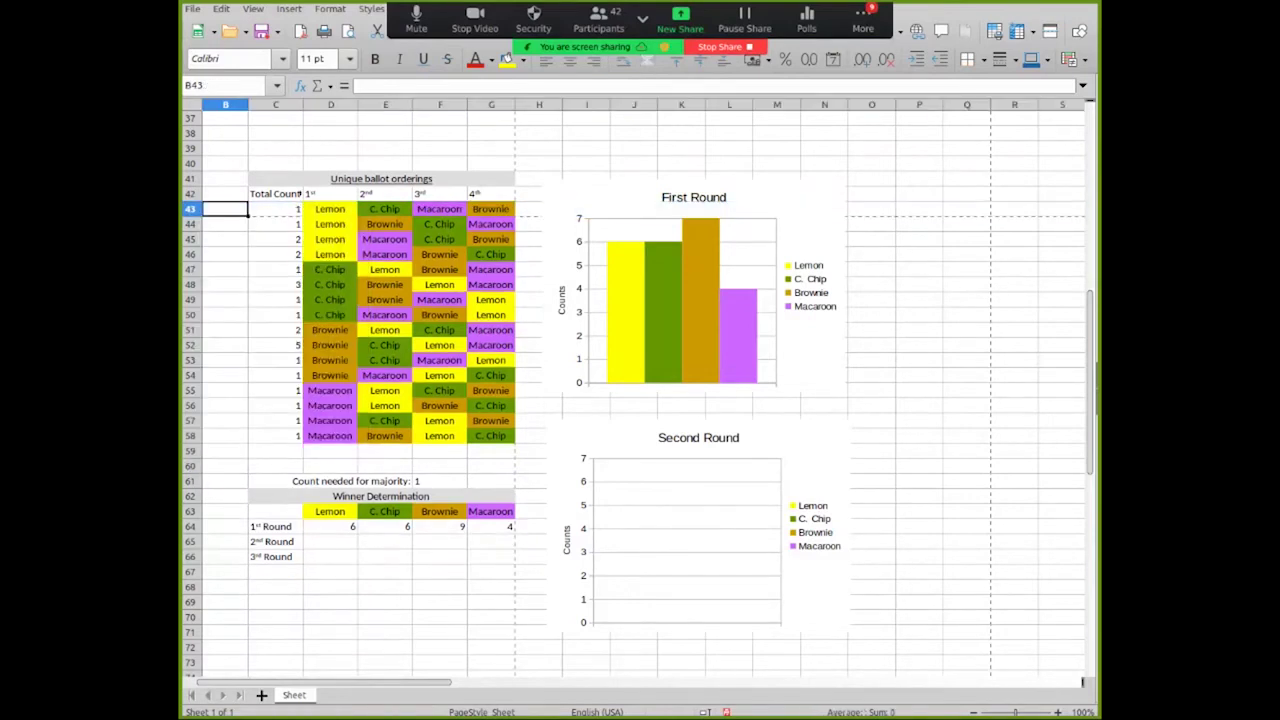
pyautogui.click(539, 149)
pyautogui.click(539, 164)
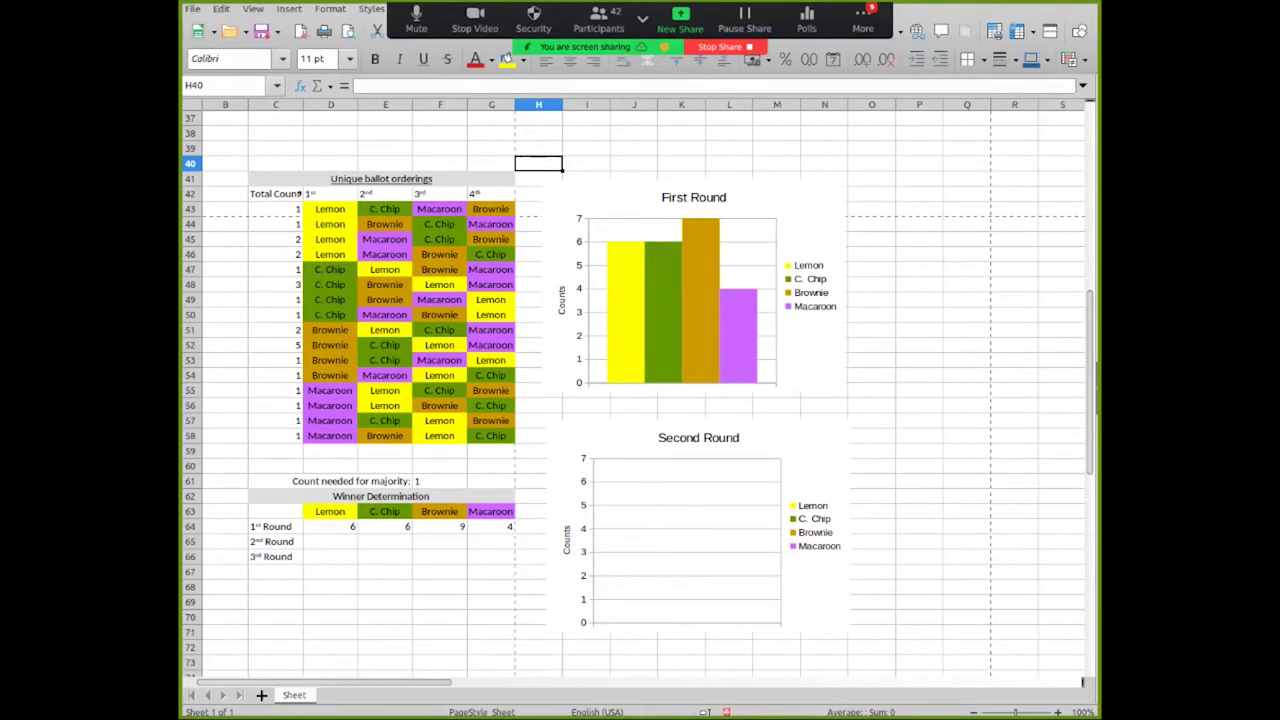
# Examine the total counts and ranked choices of the ballot orderings in rows 43 and 52
pyautogui.click(276, 224)
pyautogui.click(276, 209)
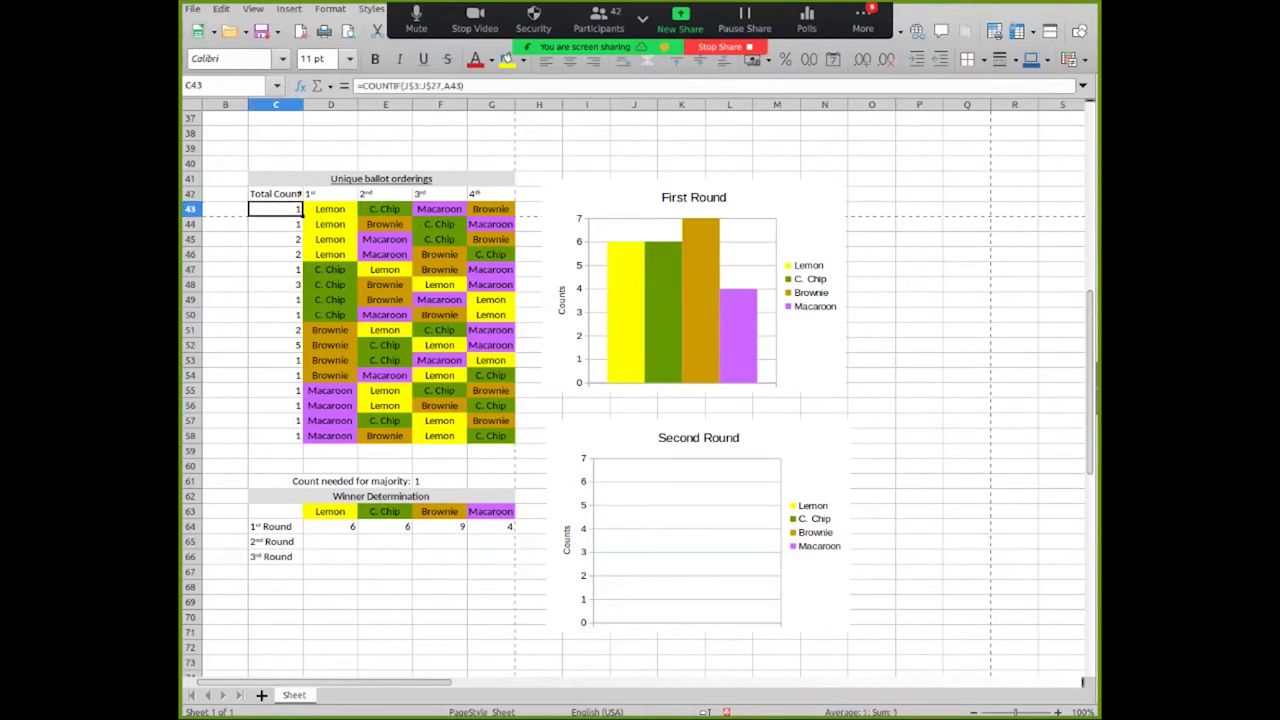
pyautogui.click(330, 209)
pyautogui.click(385, 209)
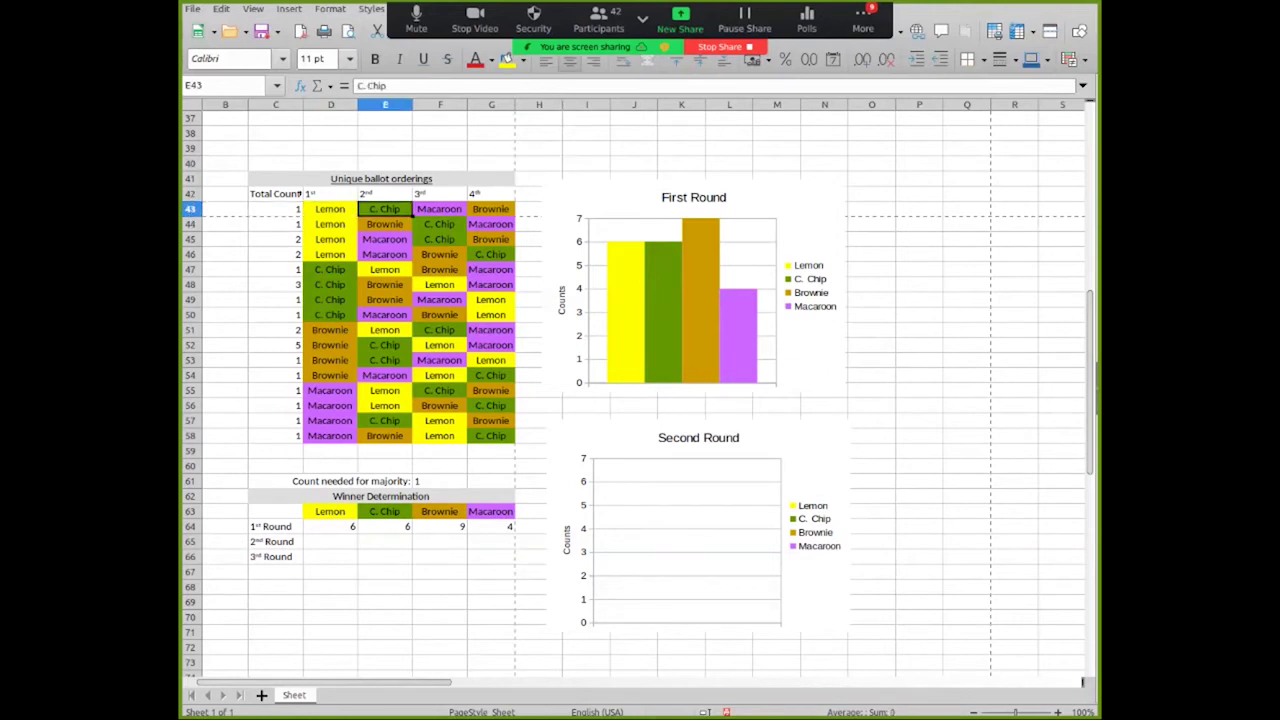
pyautogui.click(276, 345)
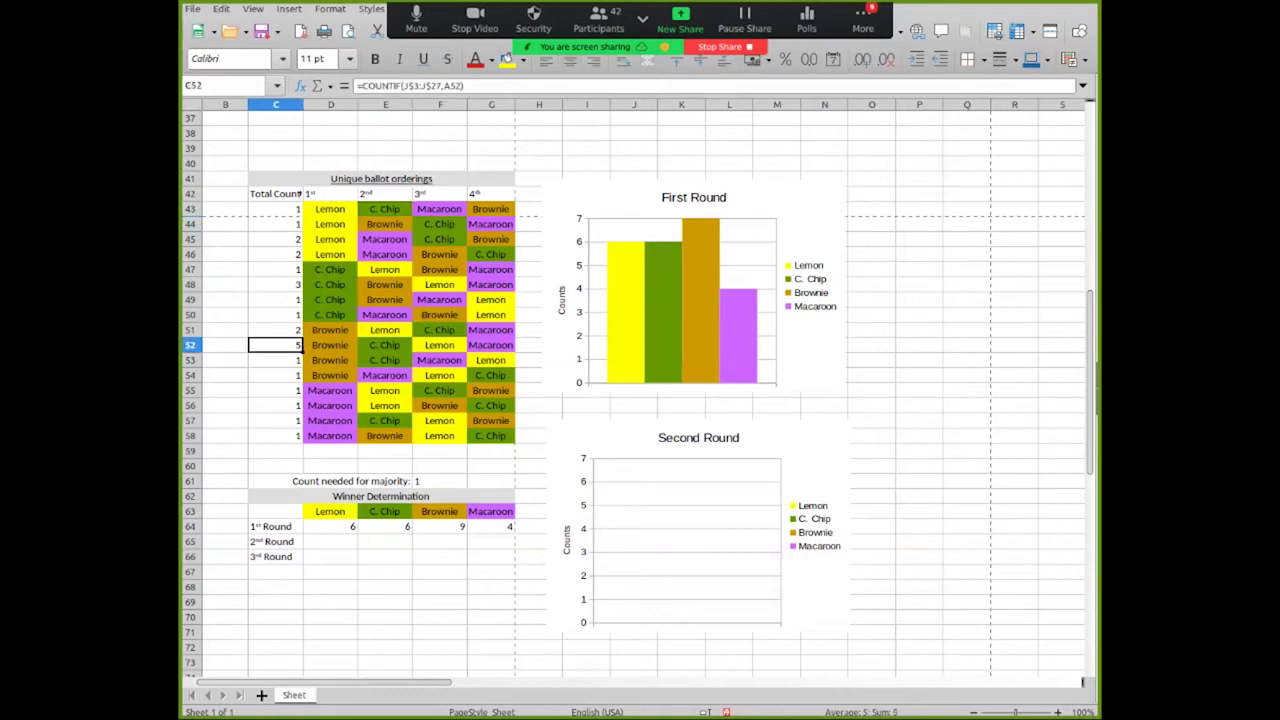
pyautogui.click(330, 345)
pyautogui.click(276, 345)
pyautogui.click(330, 345)
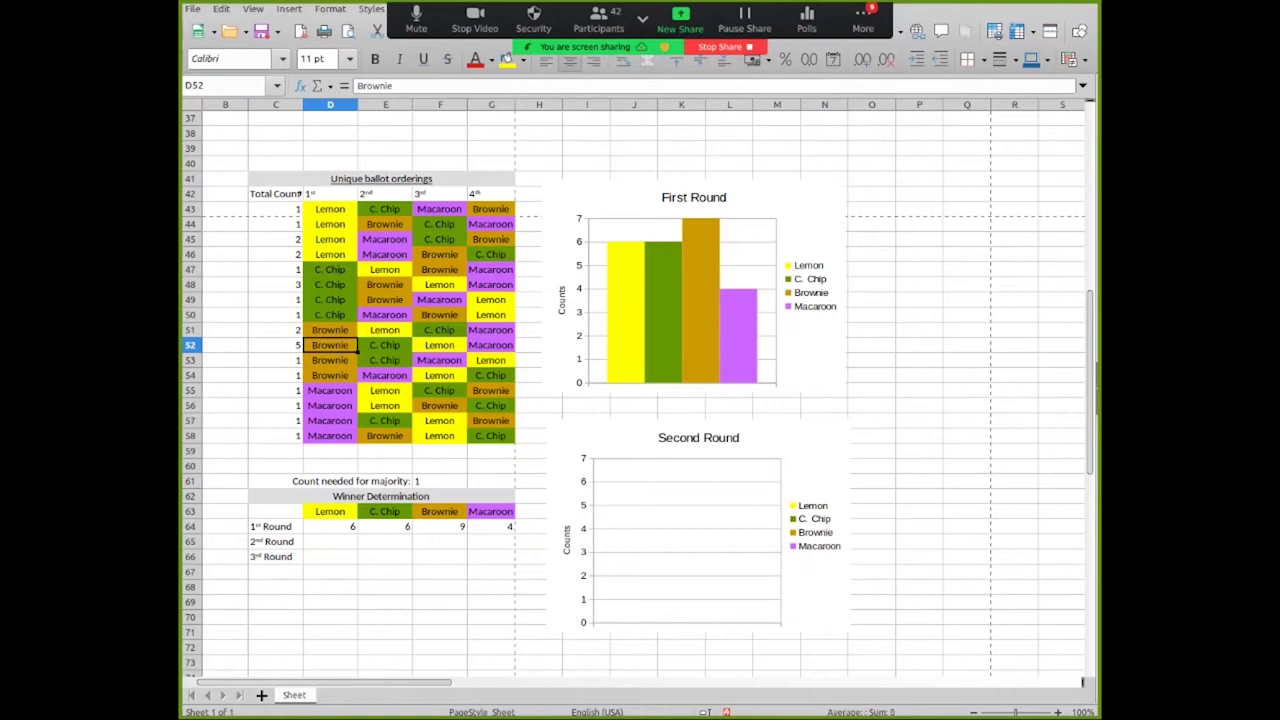
pyautogui.click(385, 345)
pyautogui.click(440, 345)
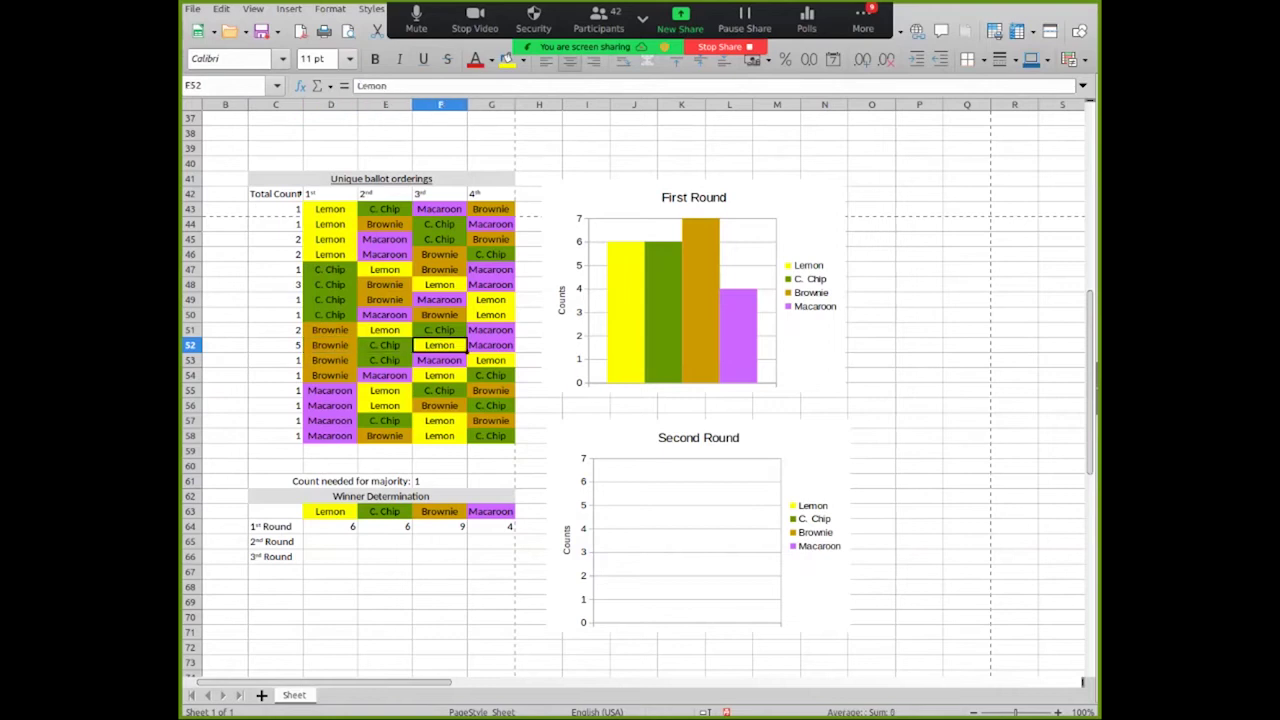
pyautogui.click(491, 345)
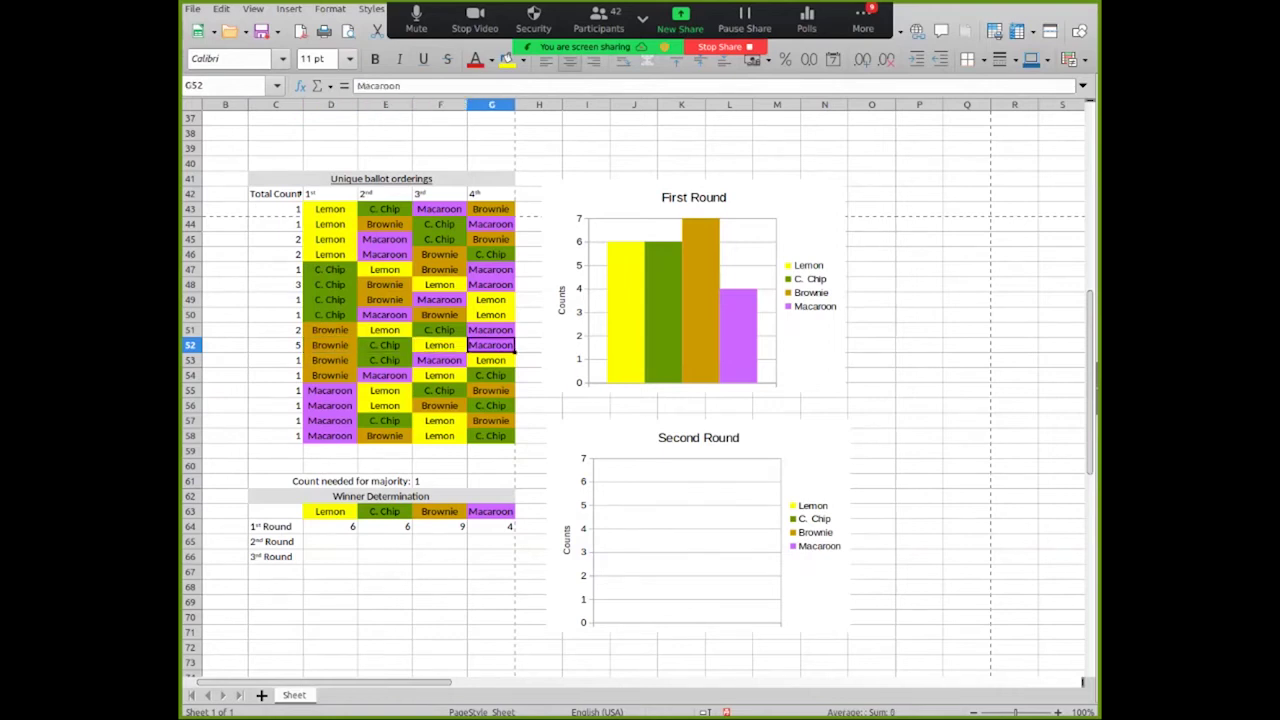
# Replace the majority count formula in F61 with the sum of the ballot counts in C43:C58
pyautogui.scroll(1, 491, 345)
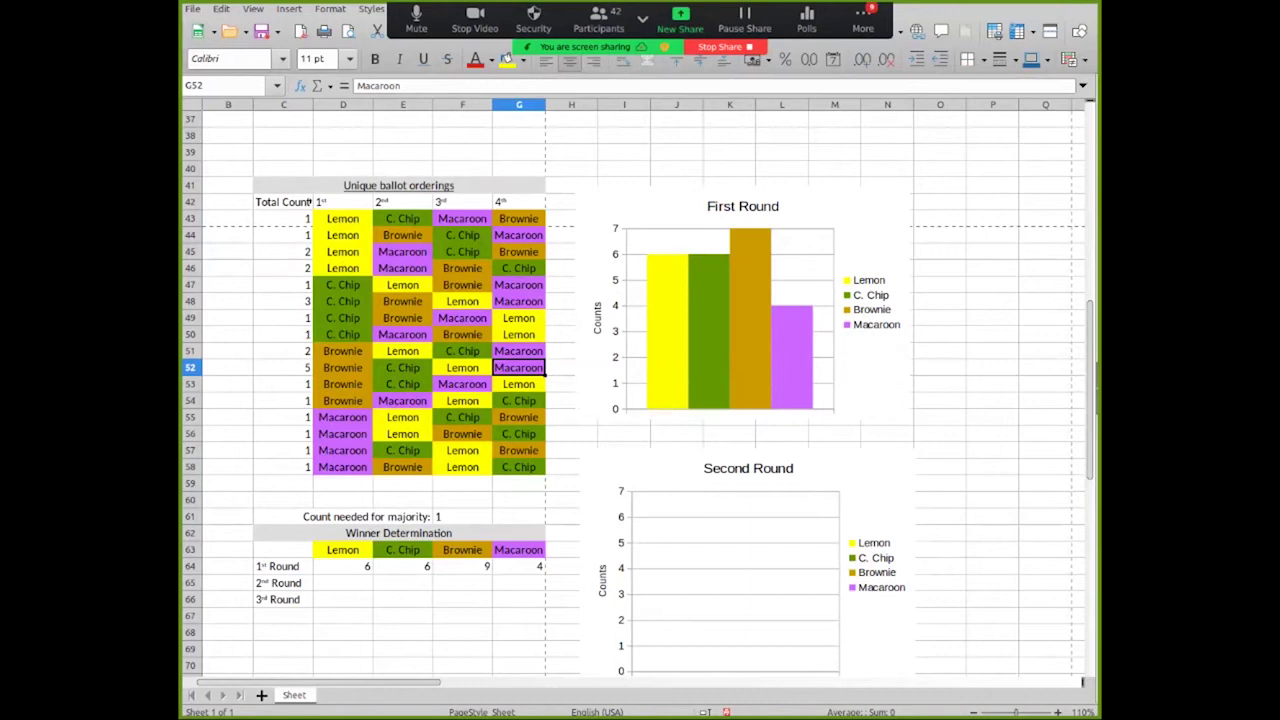
pyautogui.doubleClick(292, 516)
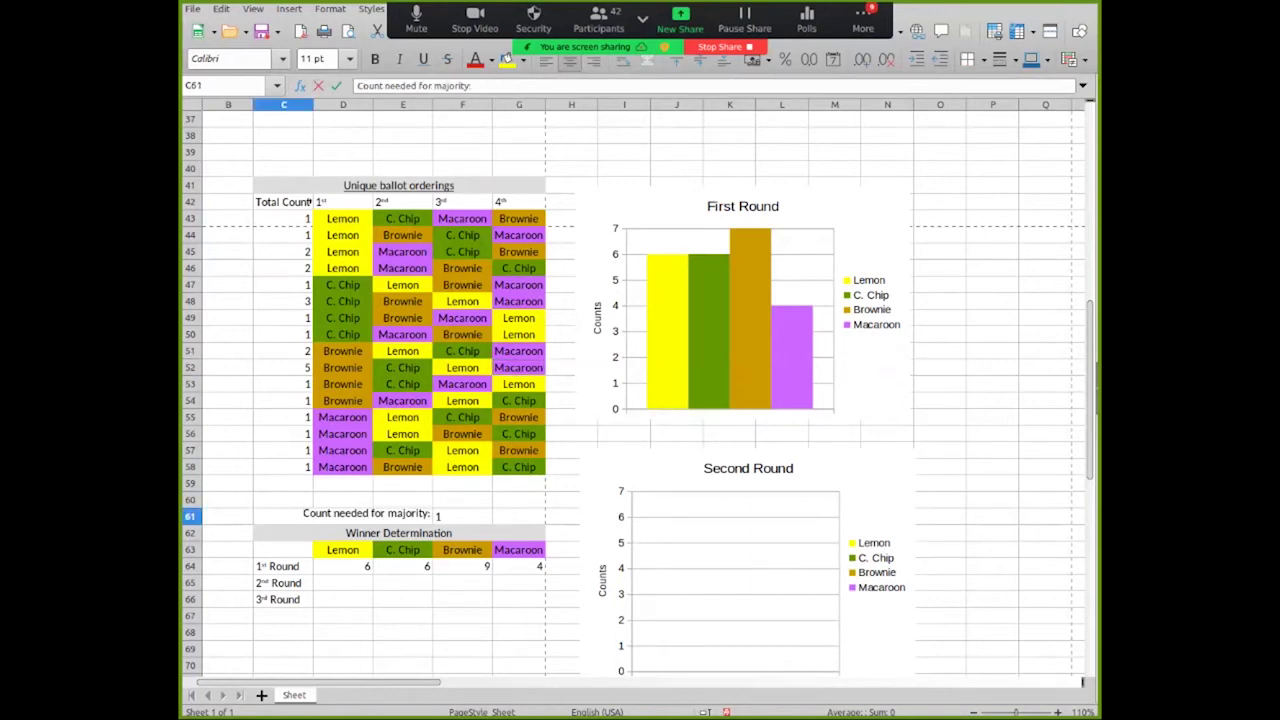
pyautogui.doubleClick(473, 513)
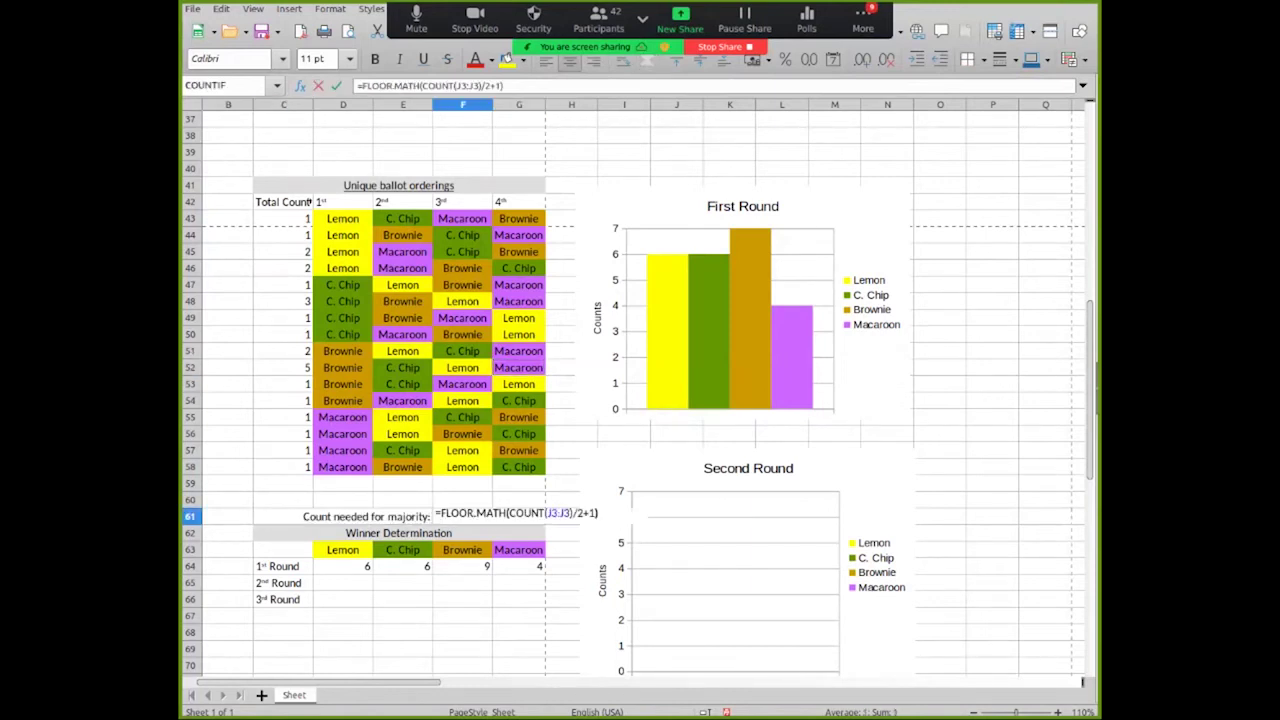
pyautogui.press('Escape')
pyautogui.press('Delete')
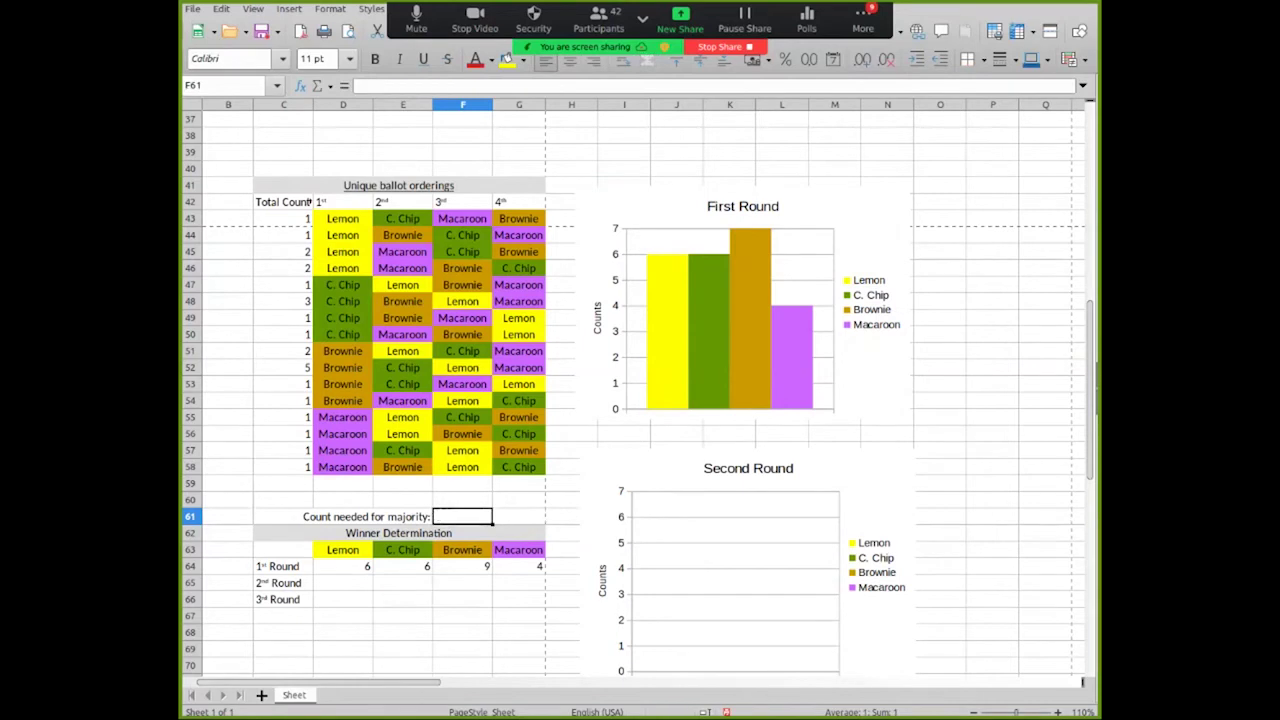
pyautogui.click(518, 500)
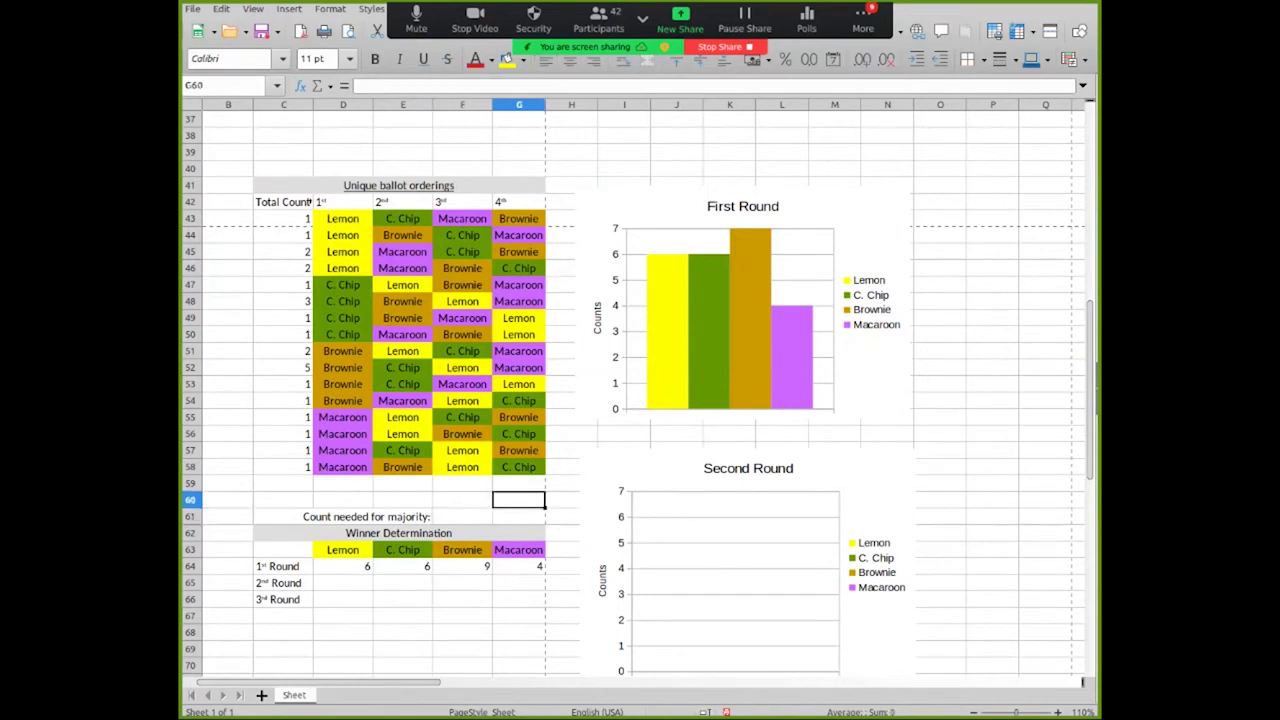
pyautogui.click(463, 516)
pyautogui.write('=sum(')
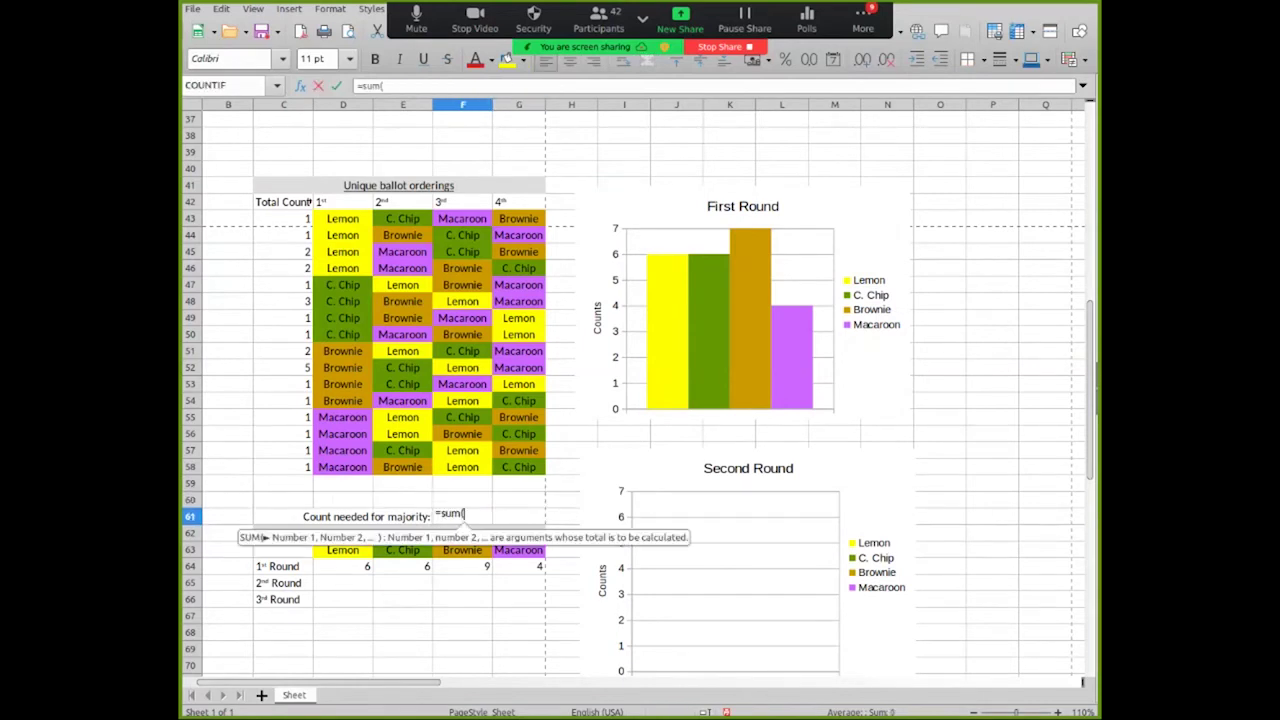
pyautogui.moveTo(283, 218); pyautogui.dragTo(283, 467)
pyautogui.press('Return')
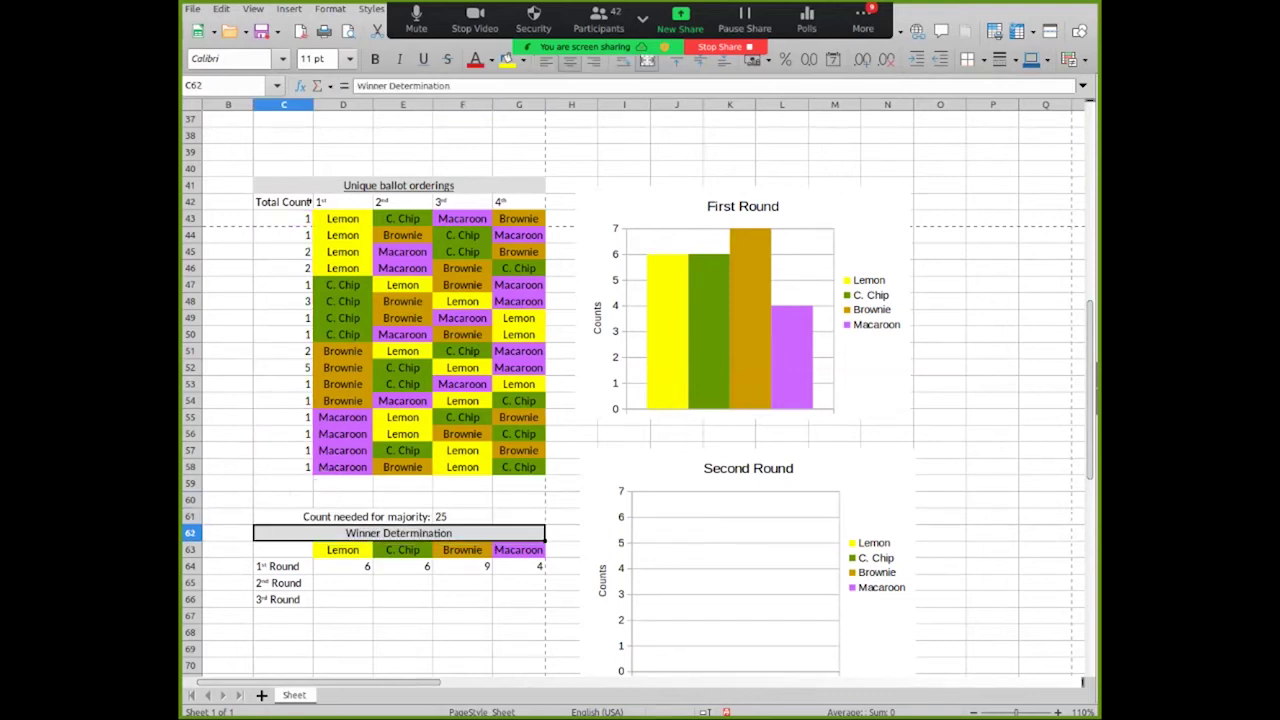
# Divide the ballot sum in the majority count cell F61 by 2
pyautogui.doubleClick(479, 516)
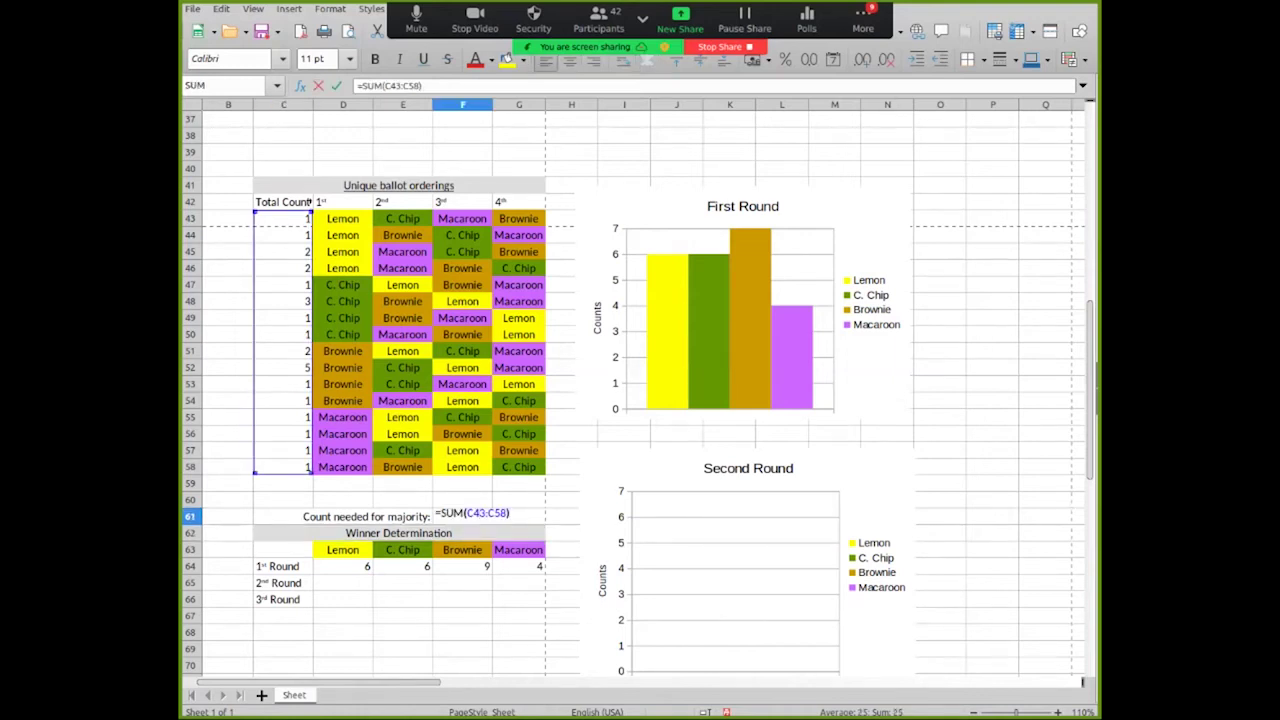
pyautogui.write('/2')
pyautogui.press('Return')
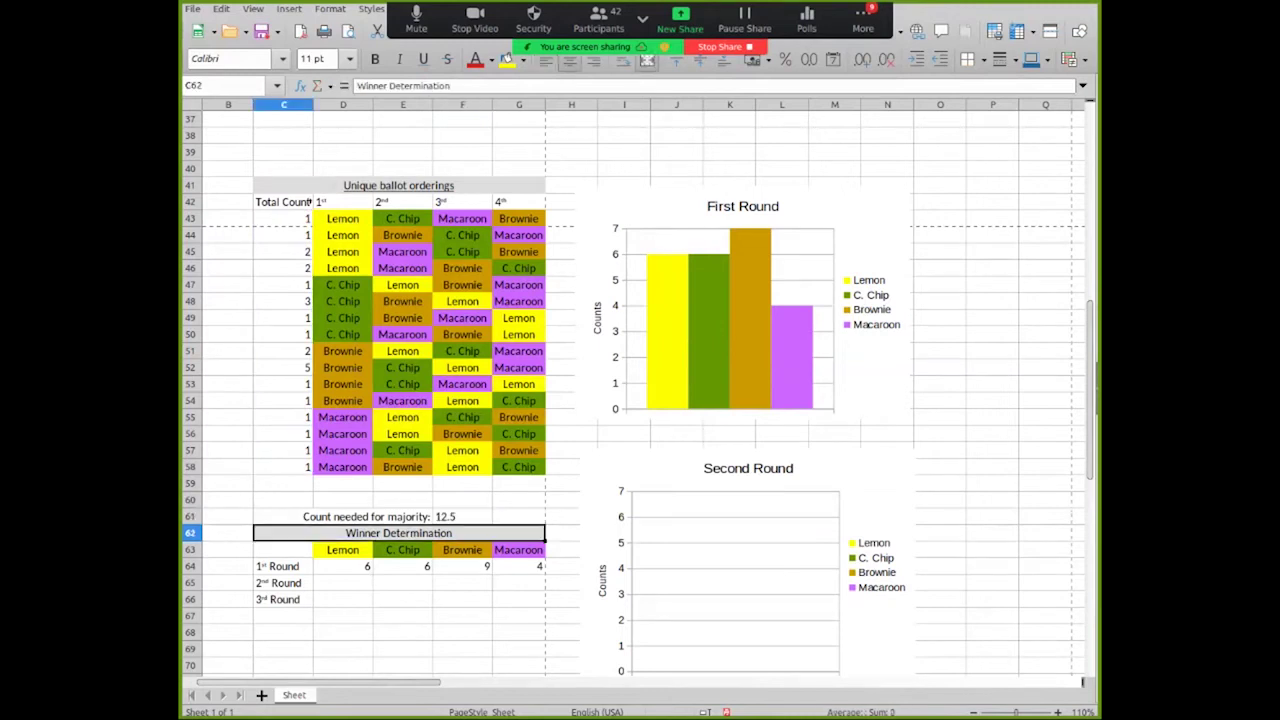
# Enter 13 as the count needed for majority in F61, replacing the formula
pyautogui.doubleClick(466, 513)
pyautogui.click(521, 513)
pyautogui.click(571, 483)
pyautogui.press('Escape')
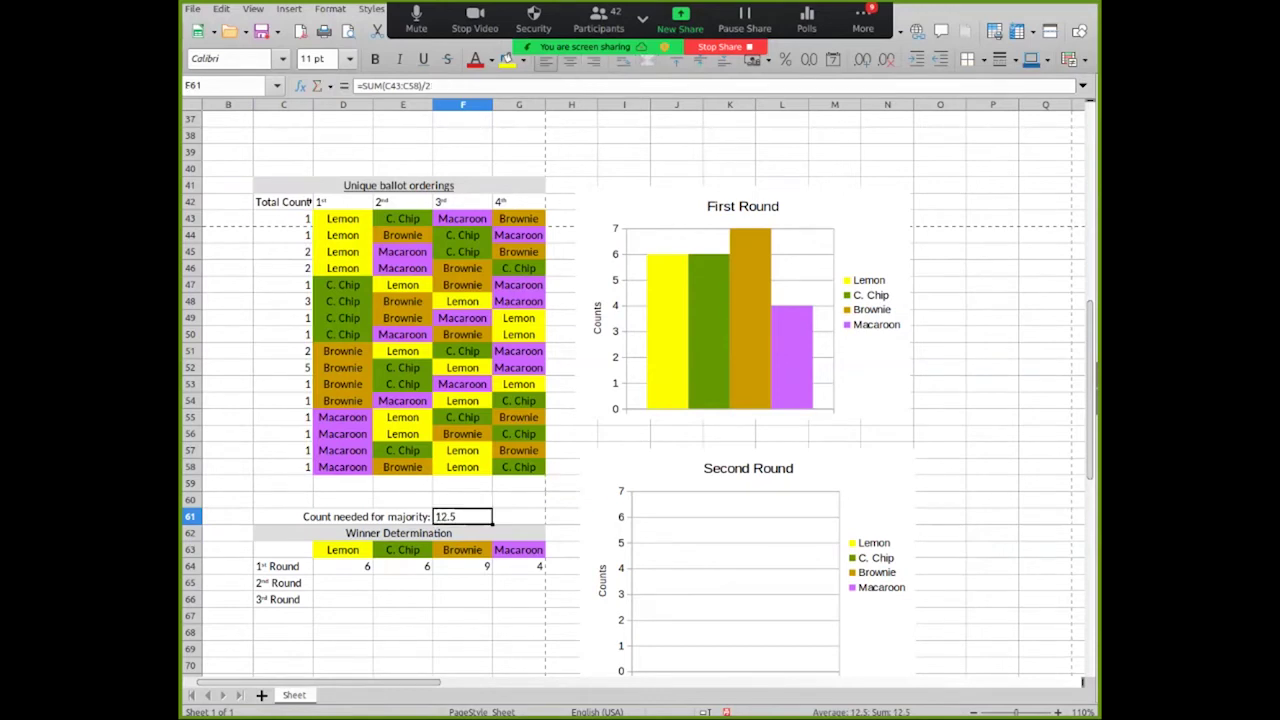
pyautogui.write('13')
pyautogui.press('Return')
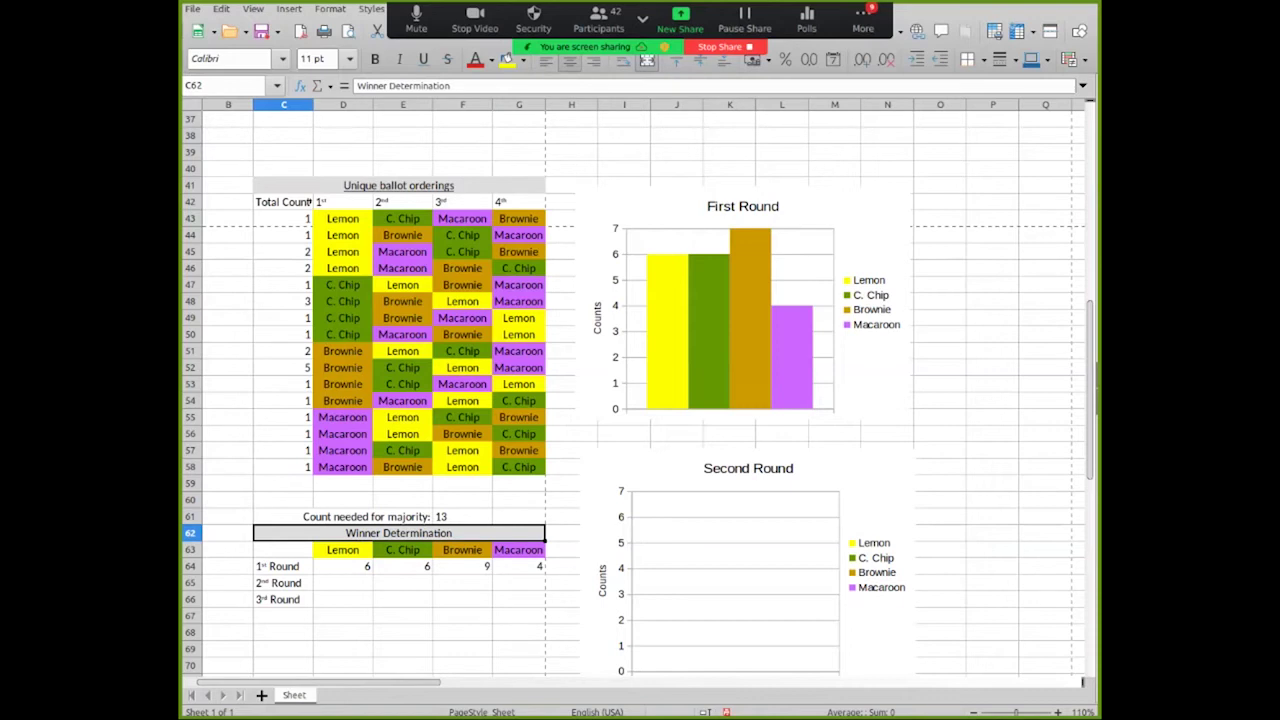
# Examine the Lemon-first ballot counts in column C and the first-round sum formulas in row 64
pyautogui.scroll(-1, 640, 390)
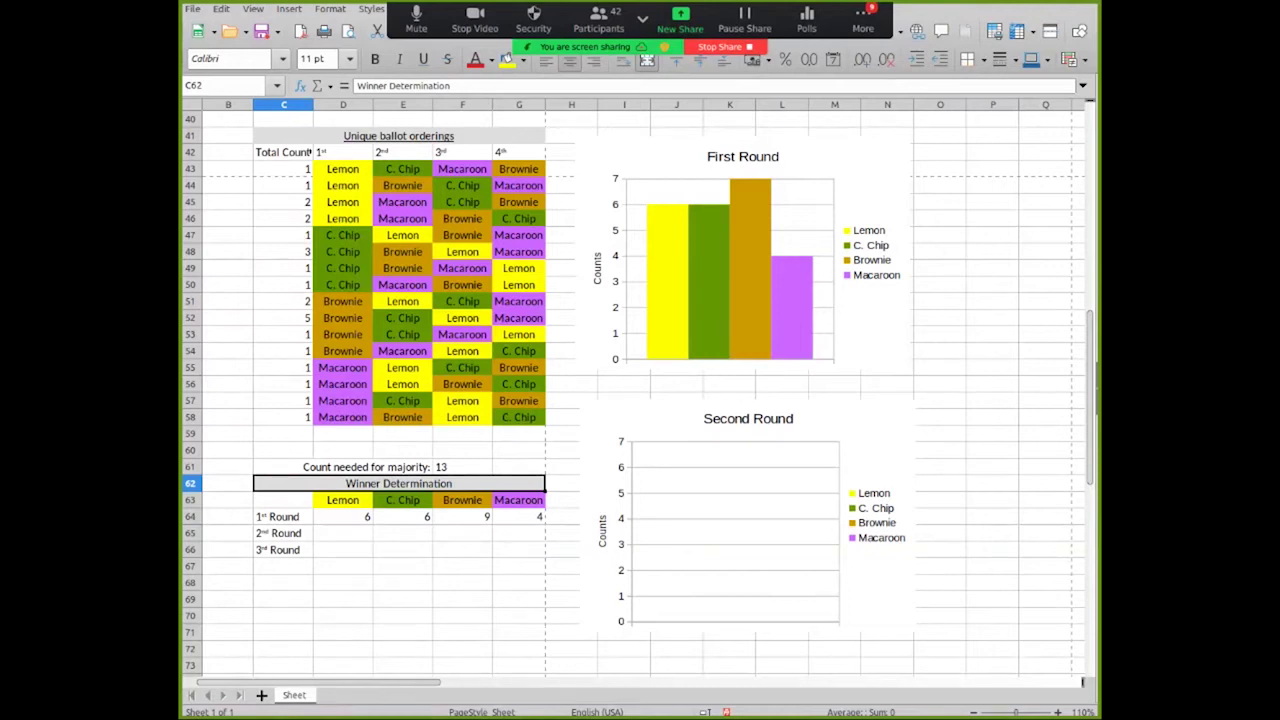
pyautogui.click(284, 218)
pyautogui.click(284, 202)
pyautogui.click(284, 185)
pyautogui.press('Up')
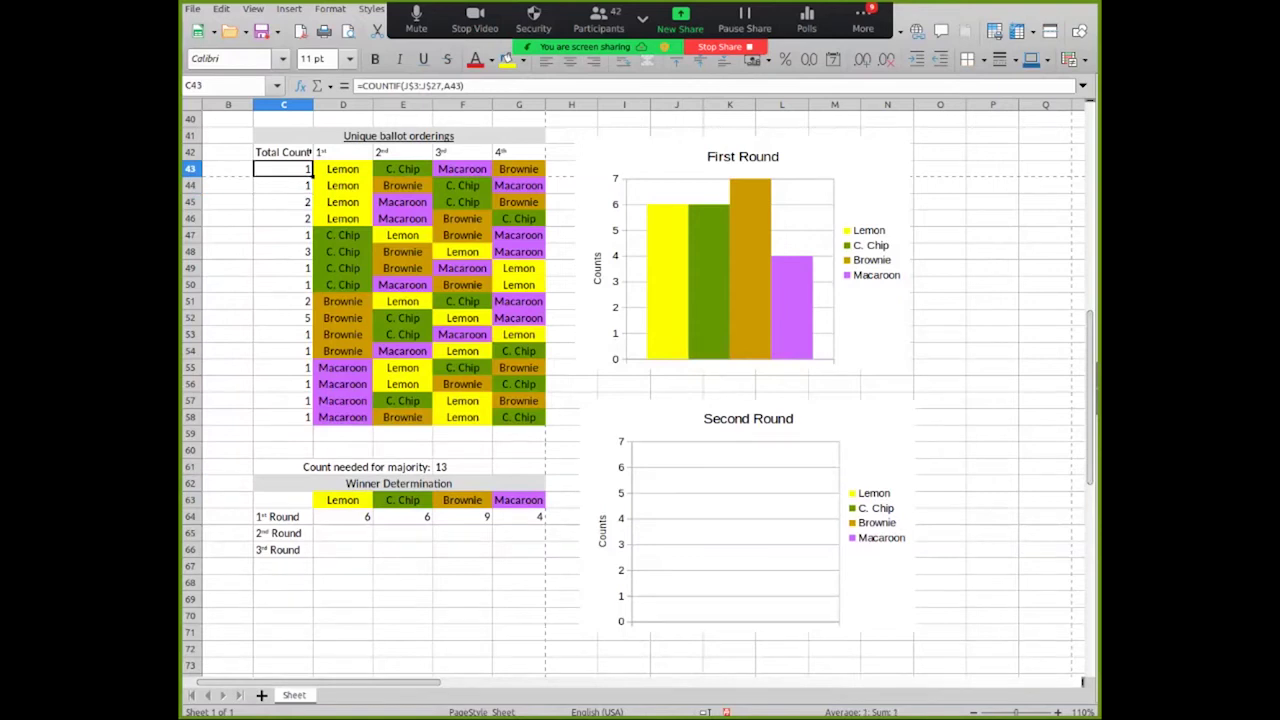
pyautogui.click(343, 517)
pyautogui.press('Right')
pyautogui.press('F2')
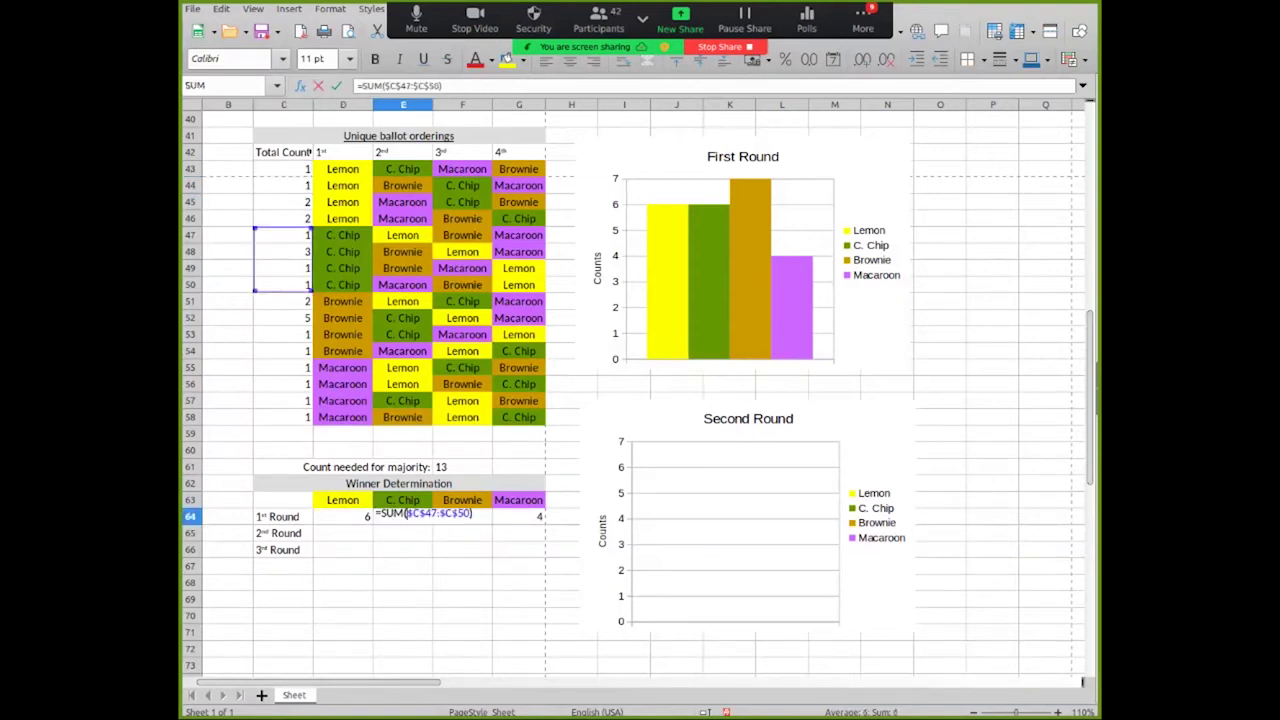
pyautogui.press('Tab')
pyautogui.press('F2')
pyautogui.press('Tab')
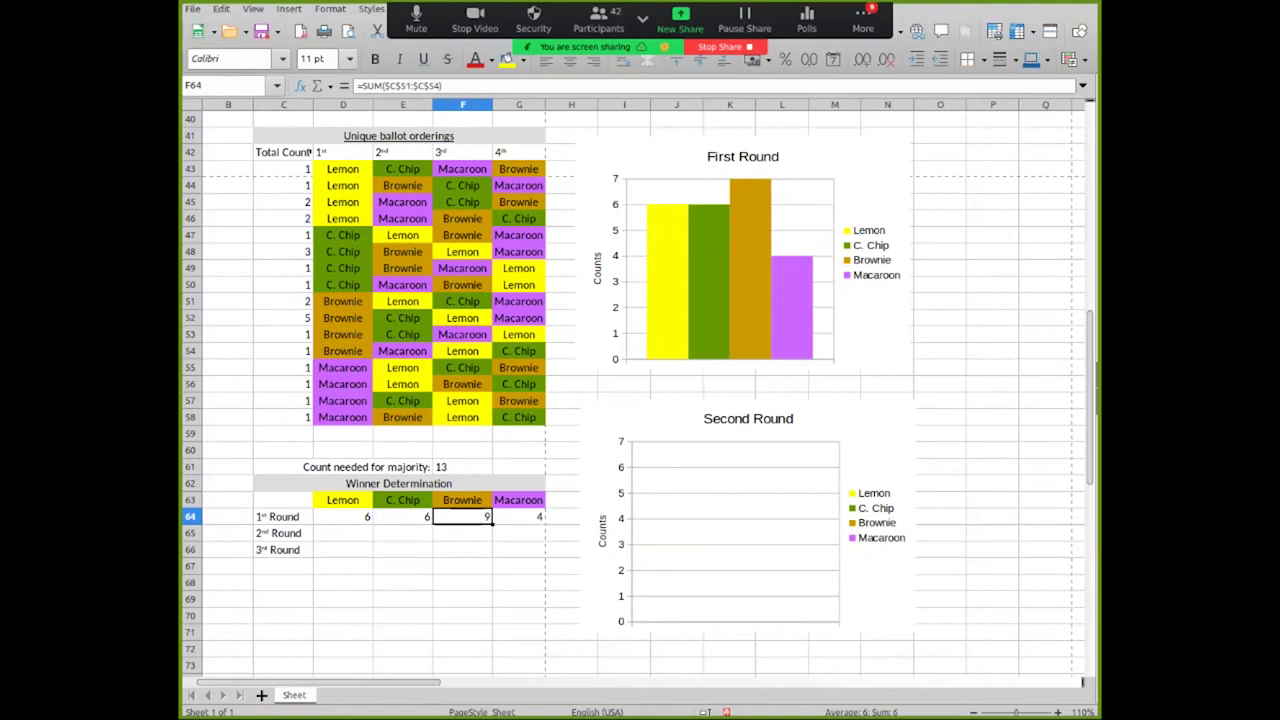
pyautogui.press('F2')
pyautogui.press('Escape')
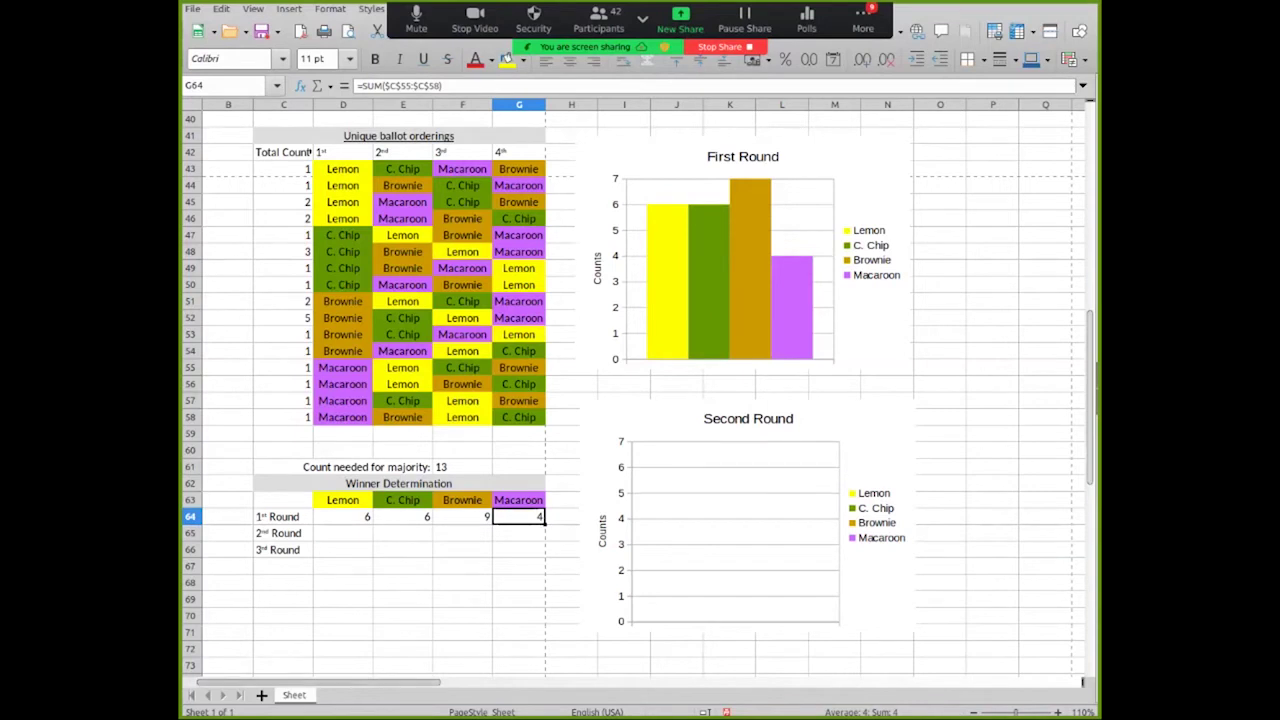
# Copy the crossed-out cell A70 over each Macaroon entry in the Lemon-first ballots, rows 43 to 46
pyautogui.hscroll(-1, 640, 393)
pyautogui.click(271, 616)
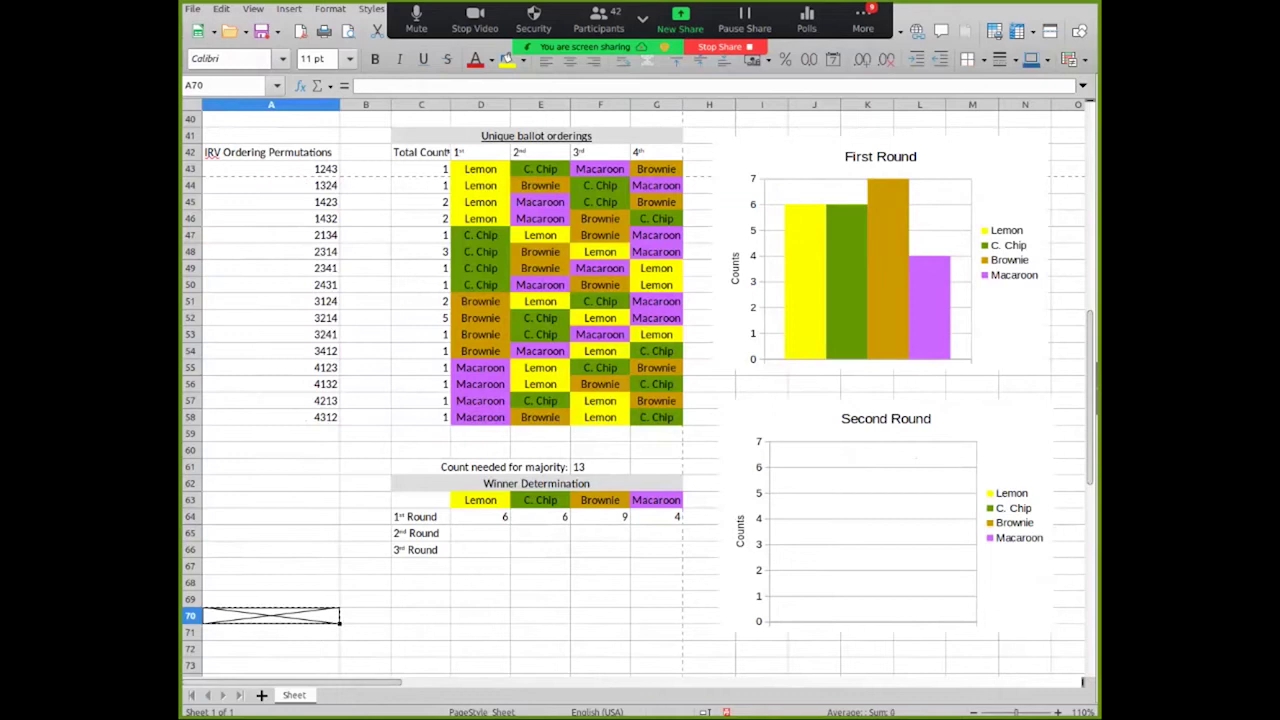
pyautogui.hscroll(1, 630, 390)
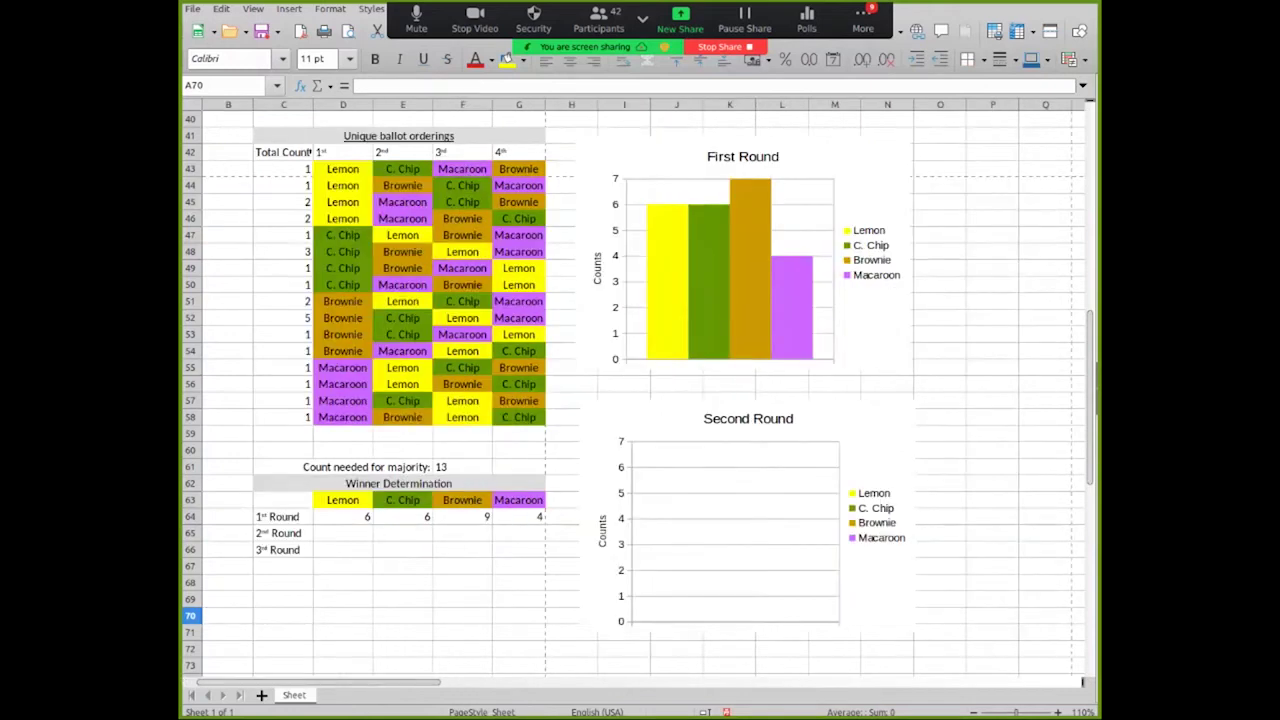
pyautogui.click(462, 169)
pyautogui.hotkey('ctrl', 'v')
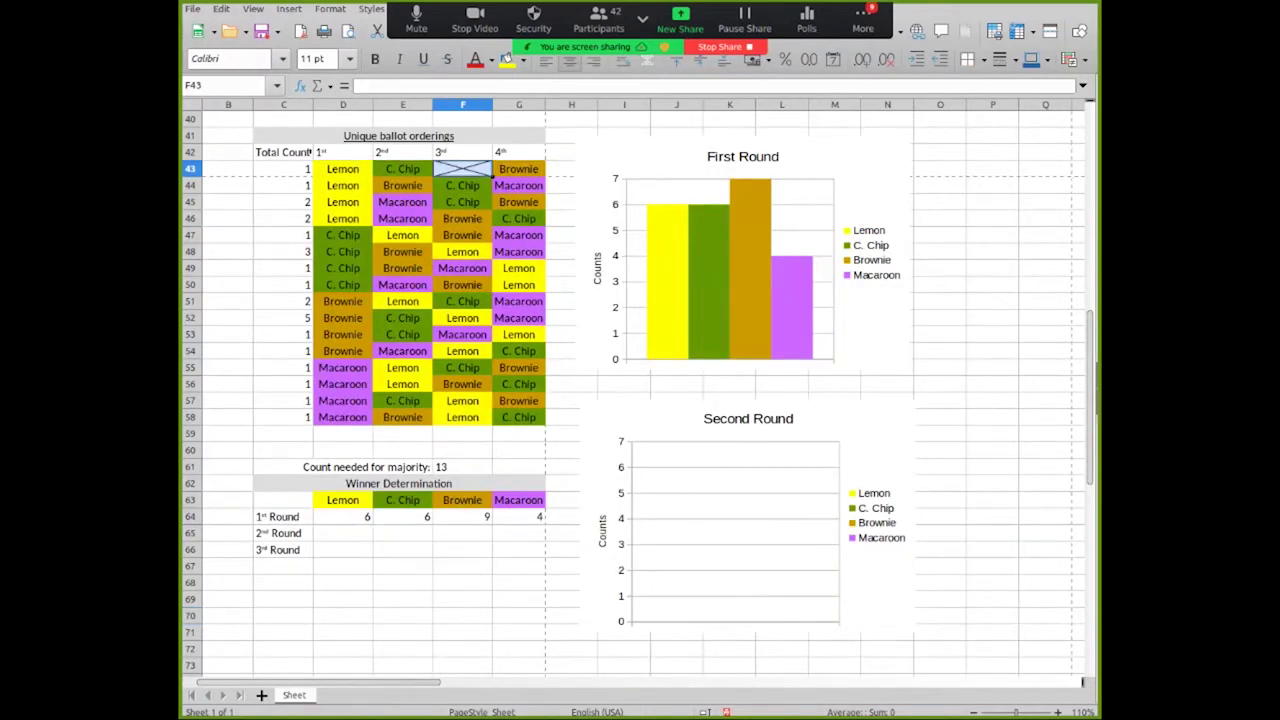
pyautogui.press('Right')
pyautogui.press('Down')
pyautogui.hotkey('ctrl', 'v')
pyautogui.press('Left')
pyautogui.press('Left')
pyautogui.press('Down')
pyautogui.hotkey('ctrl', 'v')
pyautogui.press('Down')
pyautogui.hotkey('ctrl', 'v')
# Paste the crossed-out cell over each Macaroon entry in the C. Chip-first ballots, rows 47 to 50
pyautogui.press('Down')
pyautogui.press('Right')
pyautogui.press('Right')
pyautogui.hotkey('ctrl', 'v')
pyautogui.press('Down')
pyautogui.hotkey('ctrl', 'v')
pyautogui.click(462, 268)
pyautogui.press('Delete')
pyautogui.click(402, 284)
pyautogui.press('Delete')
# Paste the crossed-out cell over each Macaroon entry in the Brownie-first ballots, rows 51 to 54
pyautogui.click(518, 301)
pyautogui.press('Delete')
pyautogui.click(518, 317)
pyautogui.press('Delete')
pyautogui.press('Left')
pyautogui.press('Down')
pyautogui.press('Delete')
pyautogui.press('Left')
pyautogui.press('Down')
pyautogui.press('Delete')
# Paste the crossed-out cell over the first-choice Macaroon entries in D55:D58
pyautogui.press('Left')
pyautogui.press('Down')
pyautogui.press('Delete')
pyautogui.press('Down')
pyautogui.hotkey('ctrl', 'v')
pyautogui.press('Down')
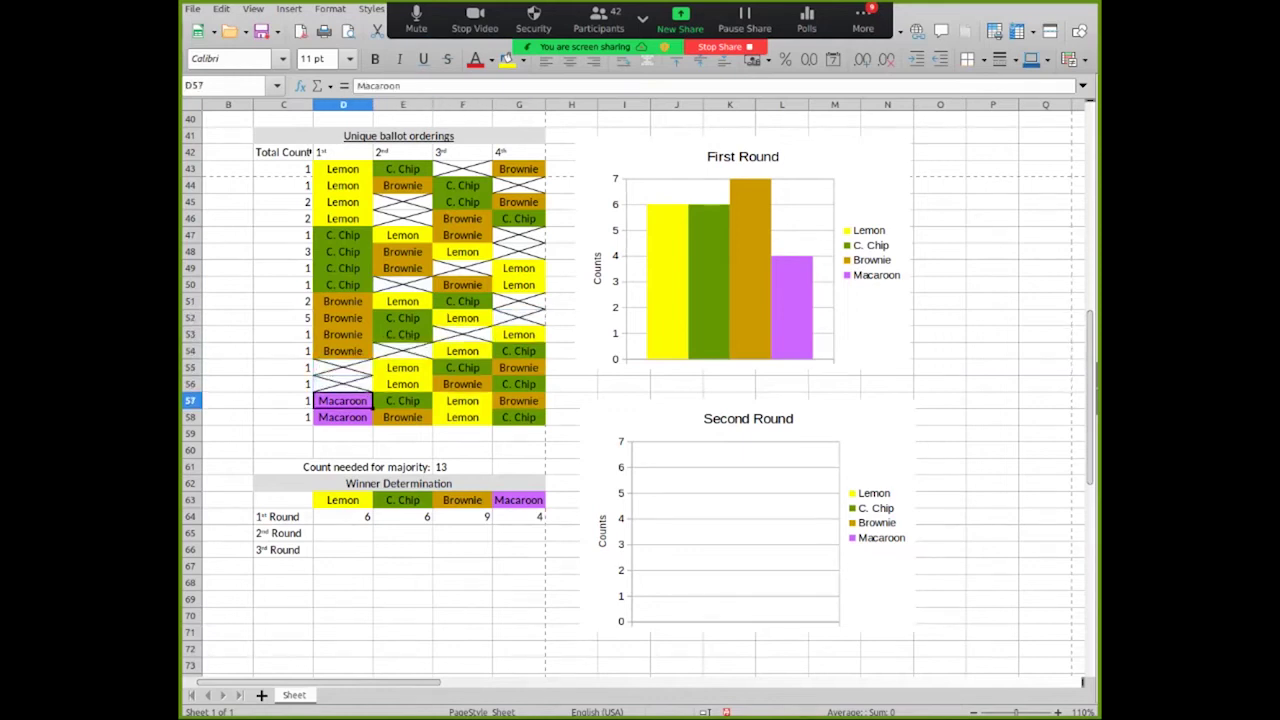
pyautogui.hotkey('ctrl', 'v')
pyautogui.press('Down')
pyautogui.hotkey('ctrl', 'v')
# Enter 0 as Macaroon's 2nd Round count in G65
pyautogui.click(518, 533)
pyautogui.write('0')
pyautogui.press('Return')
pyautogui.click(463, 533)
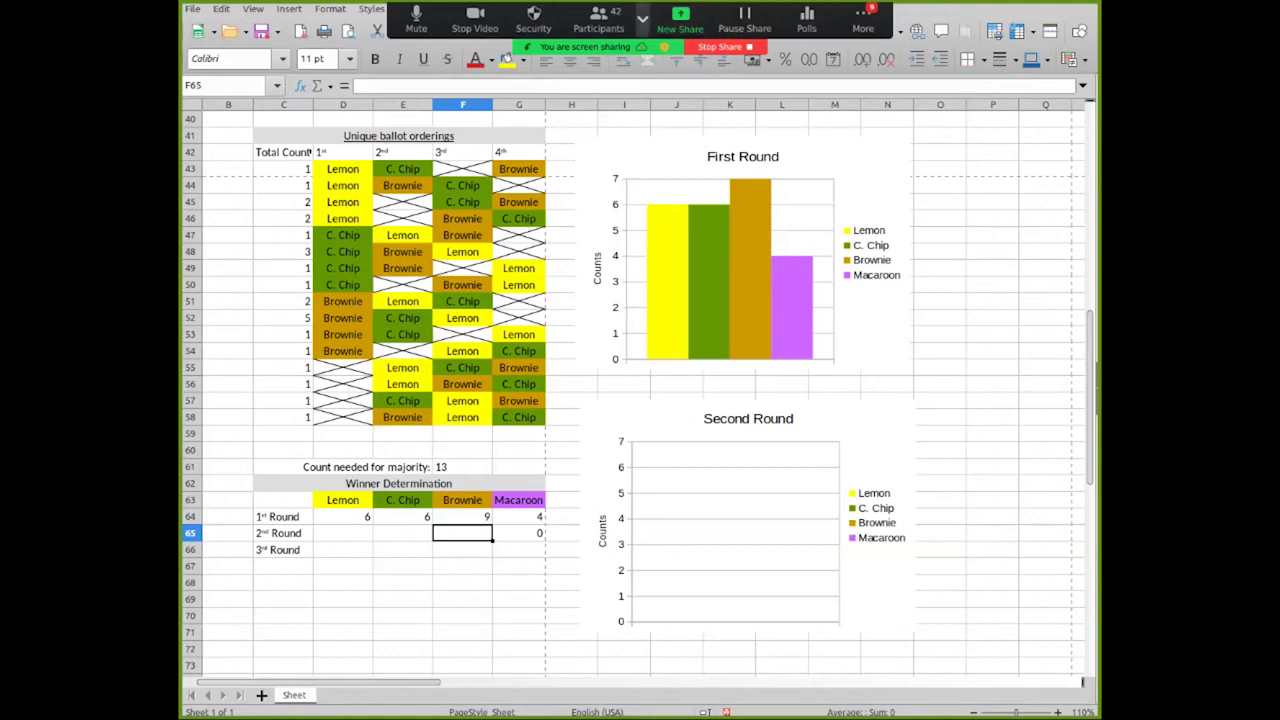
pyautogui.click(862, 20)
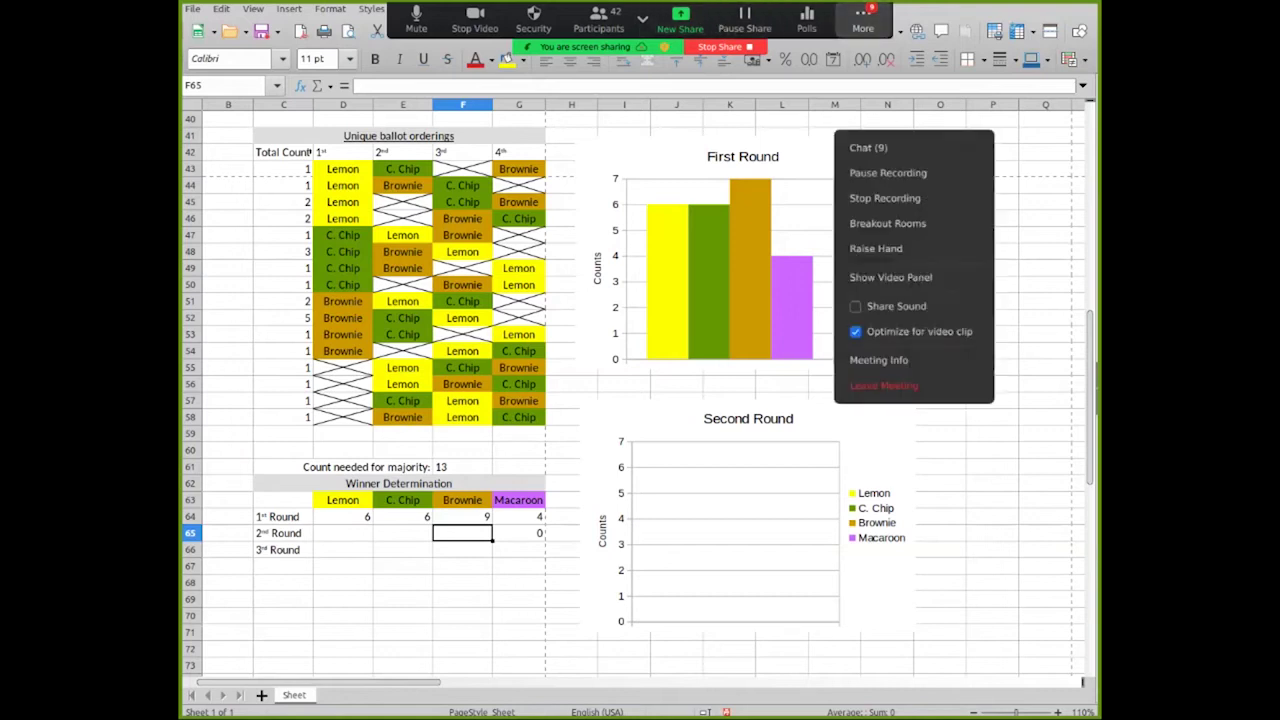
pyautogui.click(862, 20)
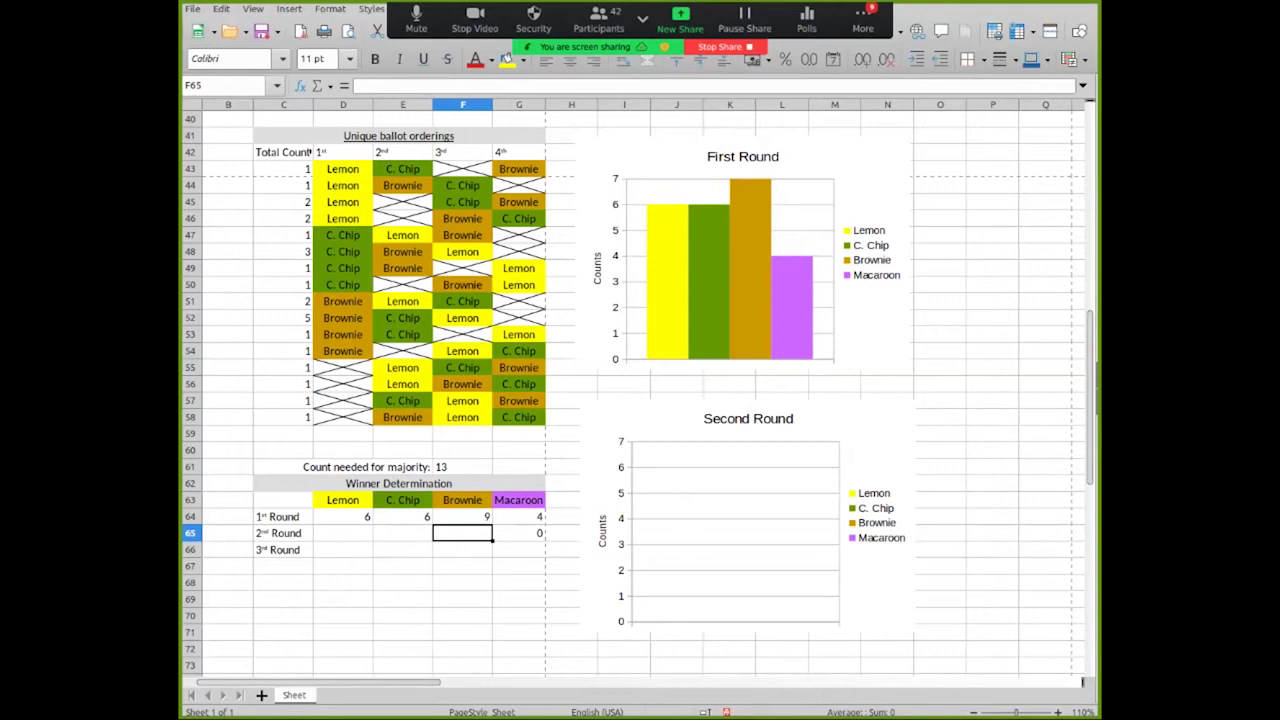
# Copy the 1st Round count formulas for Lemon, C. Chip and Brownie into the 2nd Round row, D65:F65
pyautogui.click(343, 517)
pyautogui.hotkey('shift', 'Right')
pyautogui.hotkey('shift', 'Right')
pyautogui.hotkey('ctrl', 'c')
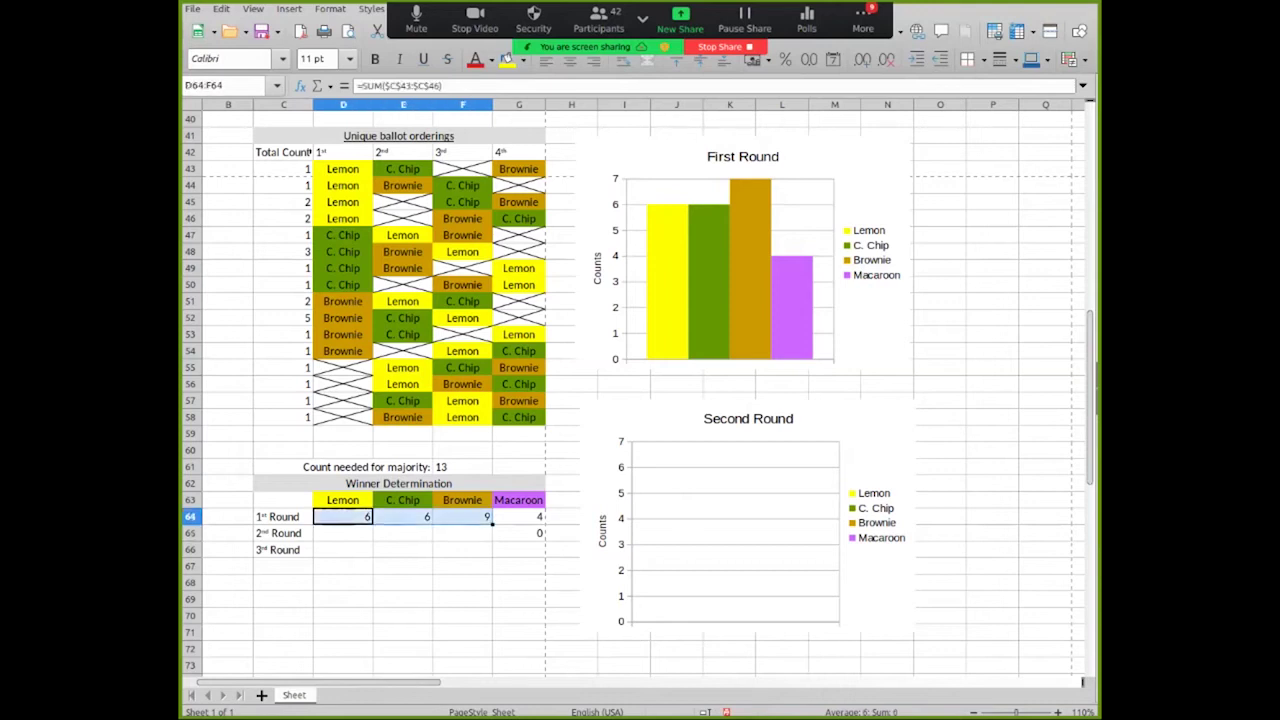
pyautogui.press('Down')
pyautogui.hotkey('shift', 'Left')
pyautogui.hotkey('shift', 'Left')
pyautogui.hotkey('ctrl', 'v')
# Add the range C55:C56 to Lemon's 2nd Round sum in D65
pyautogui.doubleClick(365, 533)
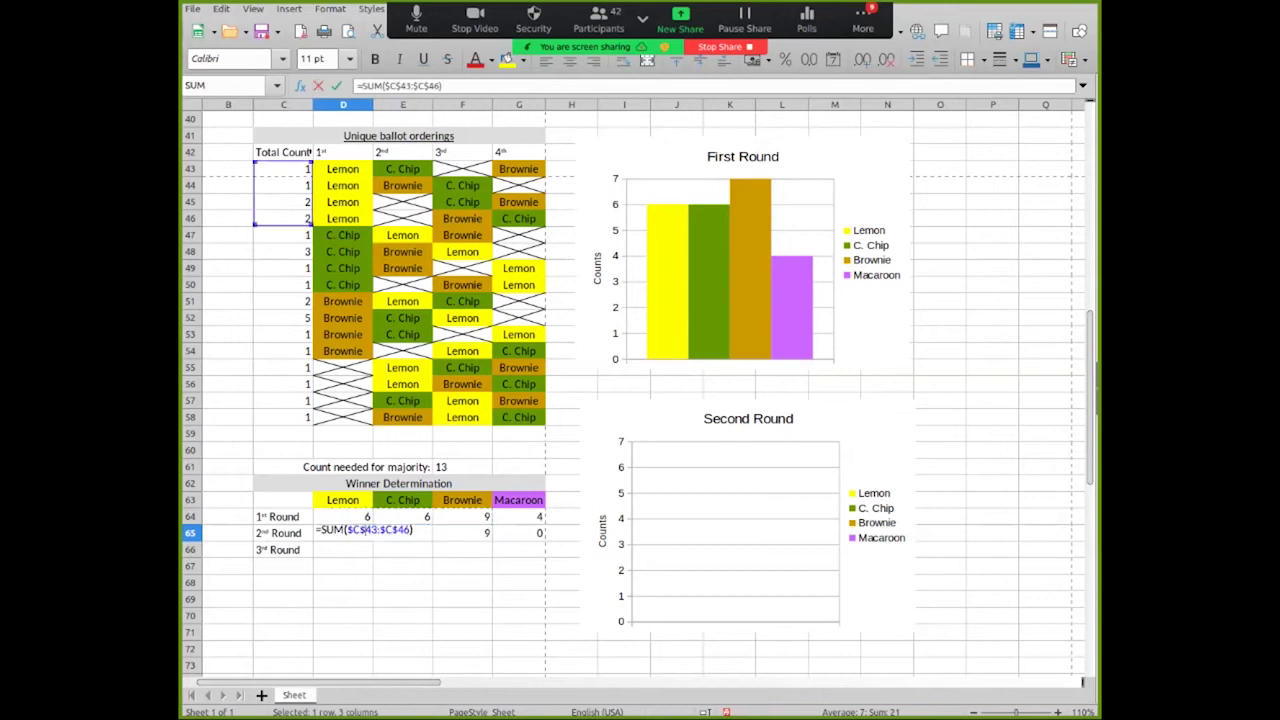
pyautogui.press('Left')
pyautogui.write(',')
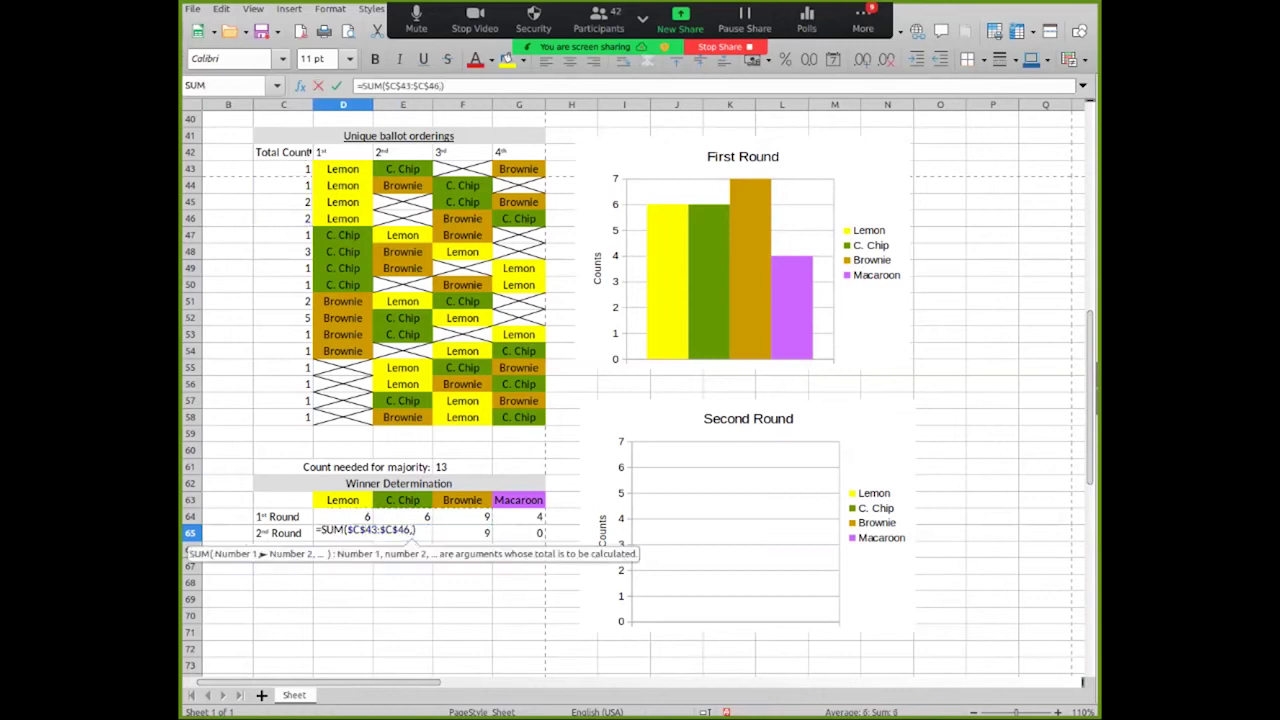
pyautogui.moveTo(283, 367); pyautogui.dragTo(300, 392)
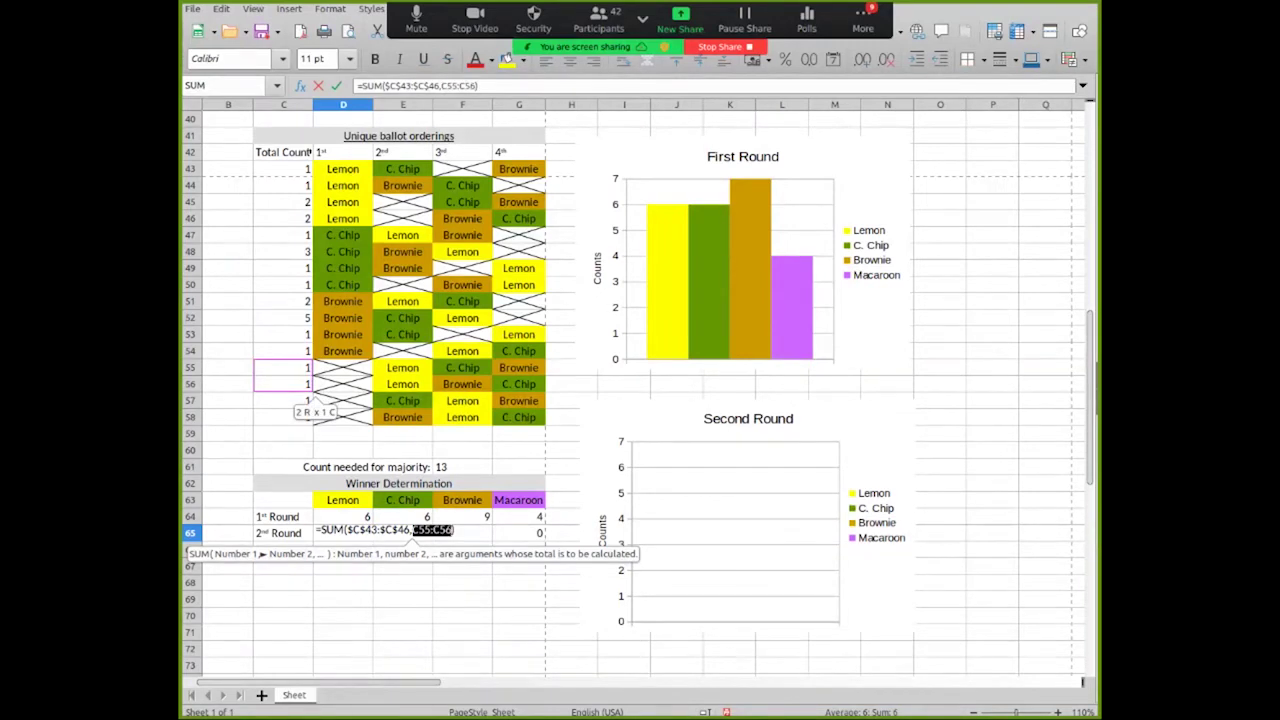
pyautogui.press('Return')
# Add C57 to C. Chip's 2nd Round sum in E65
pyautogui.doubleClick(420, 531)
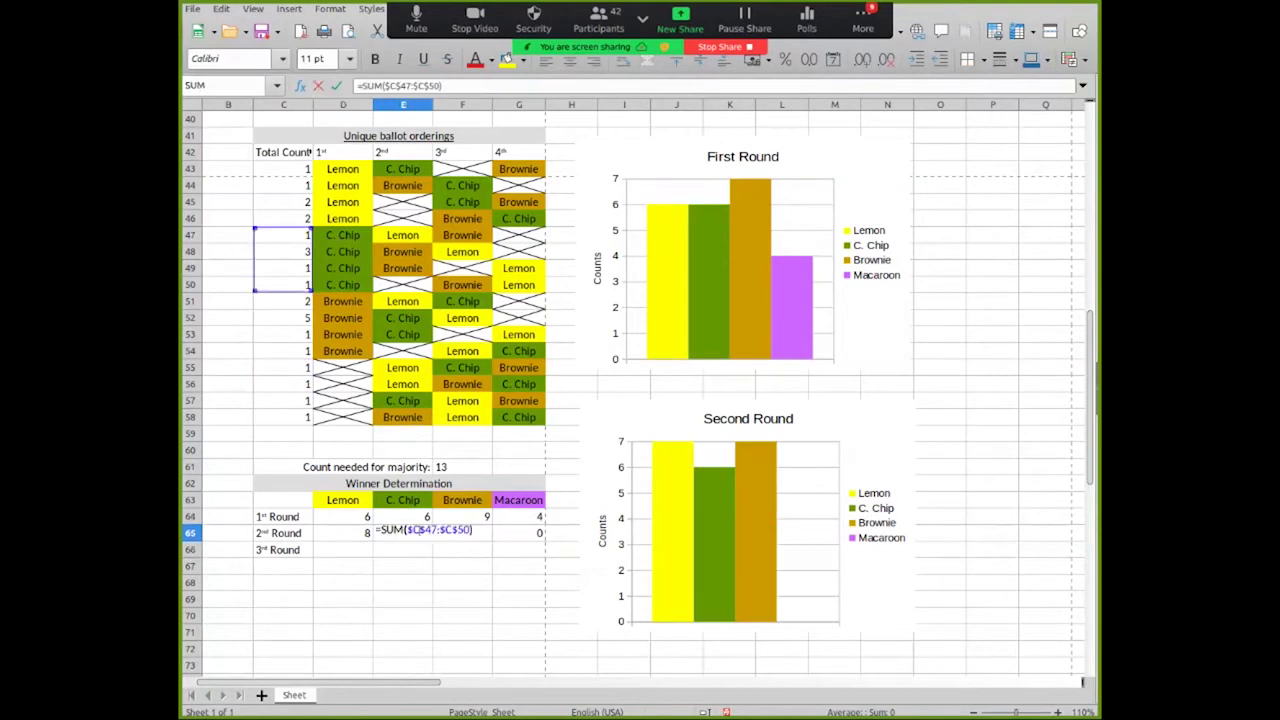
pyautogui.press('Left')
pyautogui.write(',')
pyautogui.click(283, 417)
pyautogui.click(283, 401)
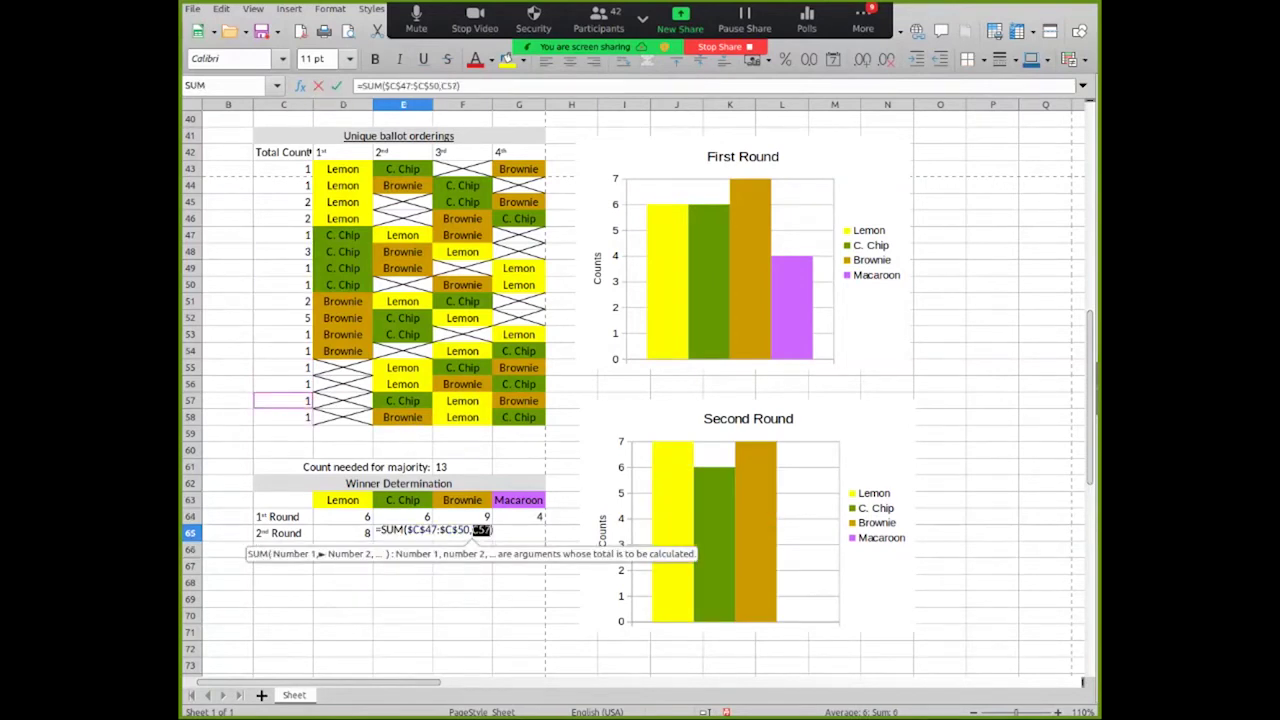
pyautogui.press('Return')
# Add C58 to Brownie's 2nd Round sum in F65
pyautogui.doubleClick(485, 530)
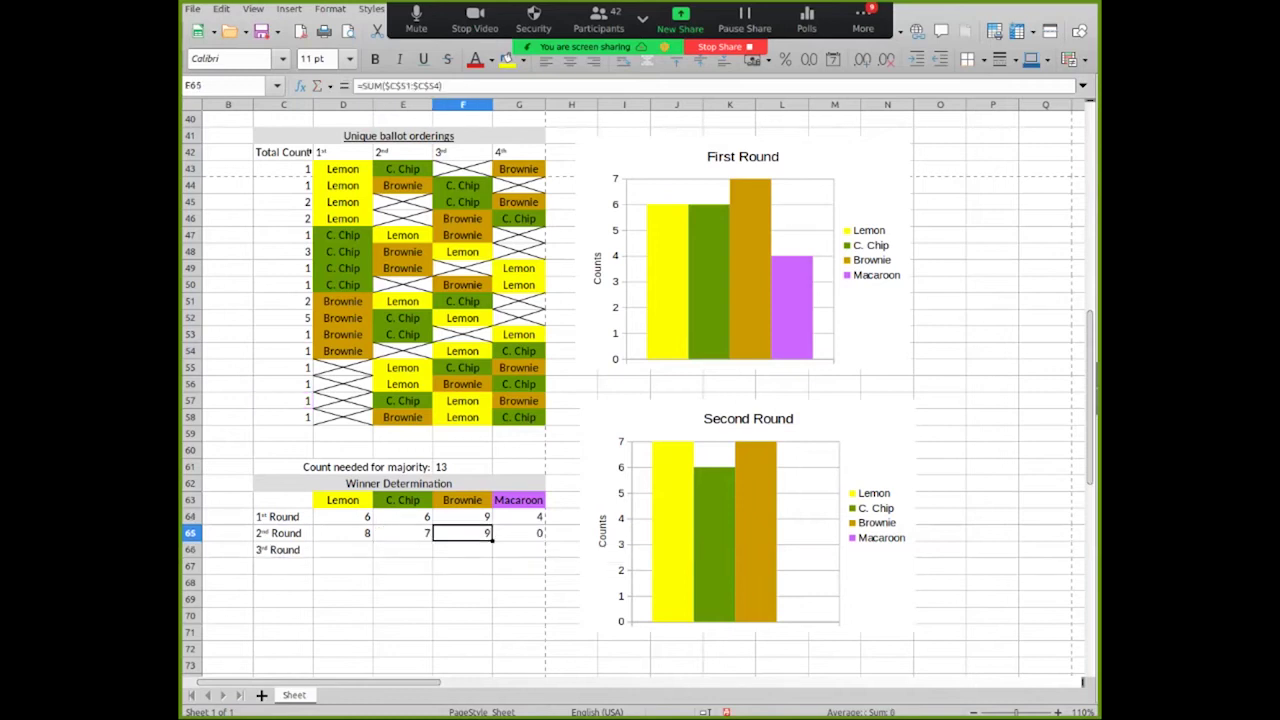
pyautogui.press('Left')
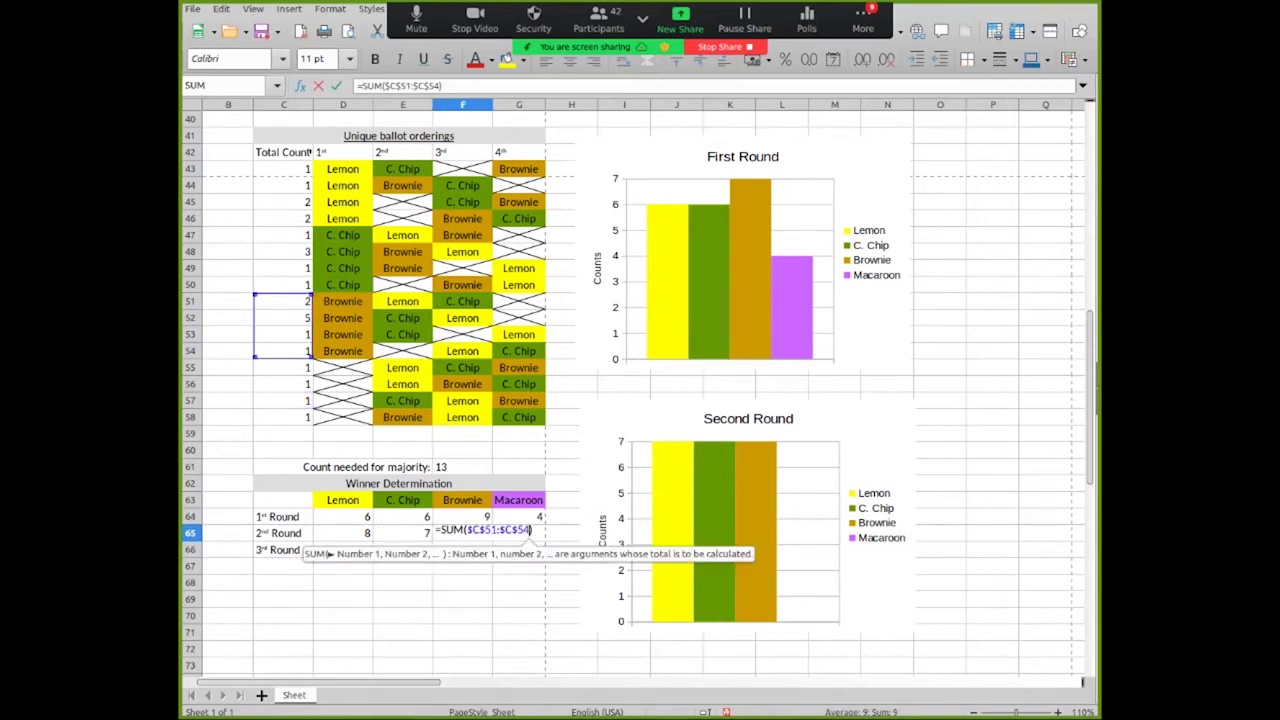
pyautogui.press('Return')
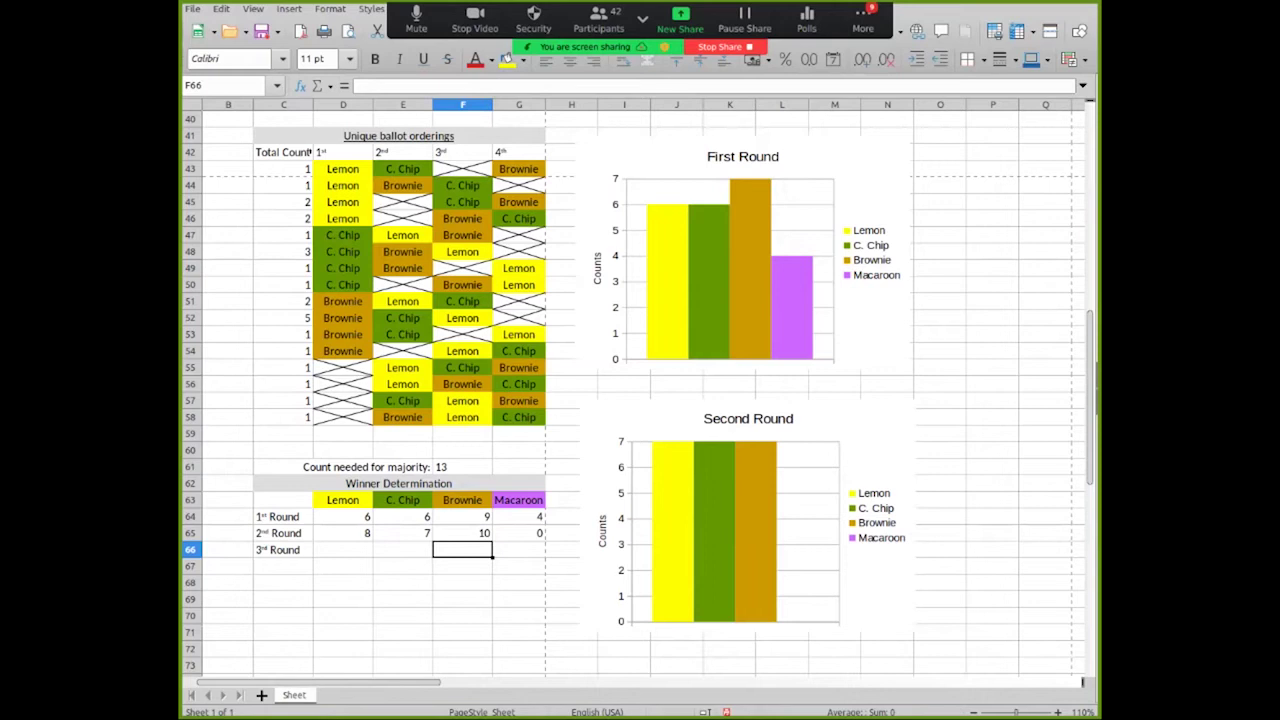
# Rescale the Y axis of the Second Round chart to run from 0 to 12 in steps of 2
pyautogui.doubleClick(747, 518)
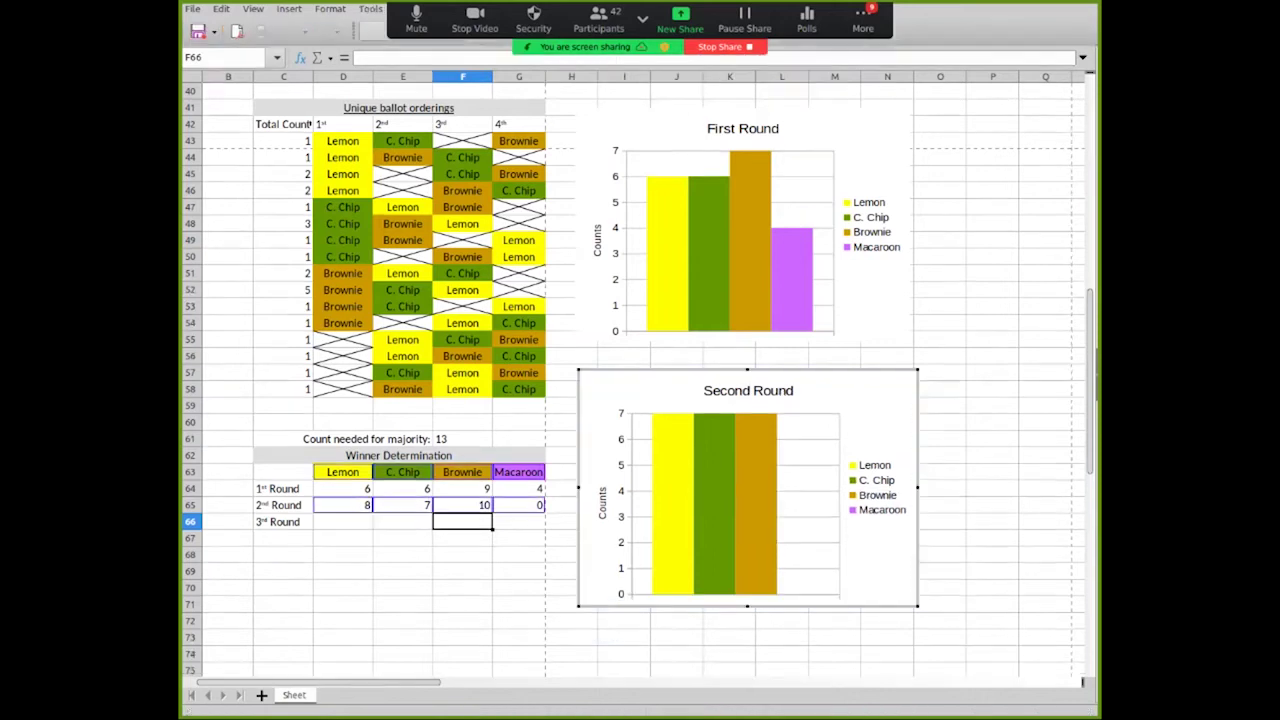
pyautogui.rightClick(622, 490)
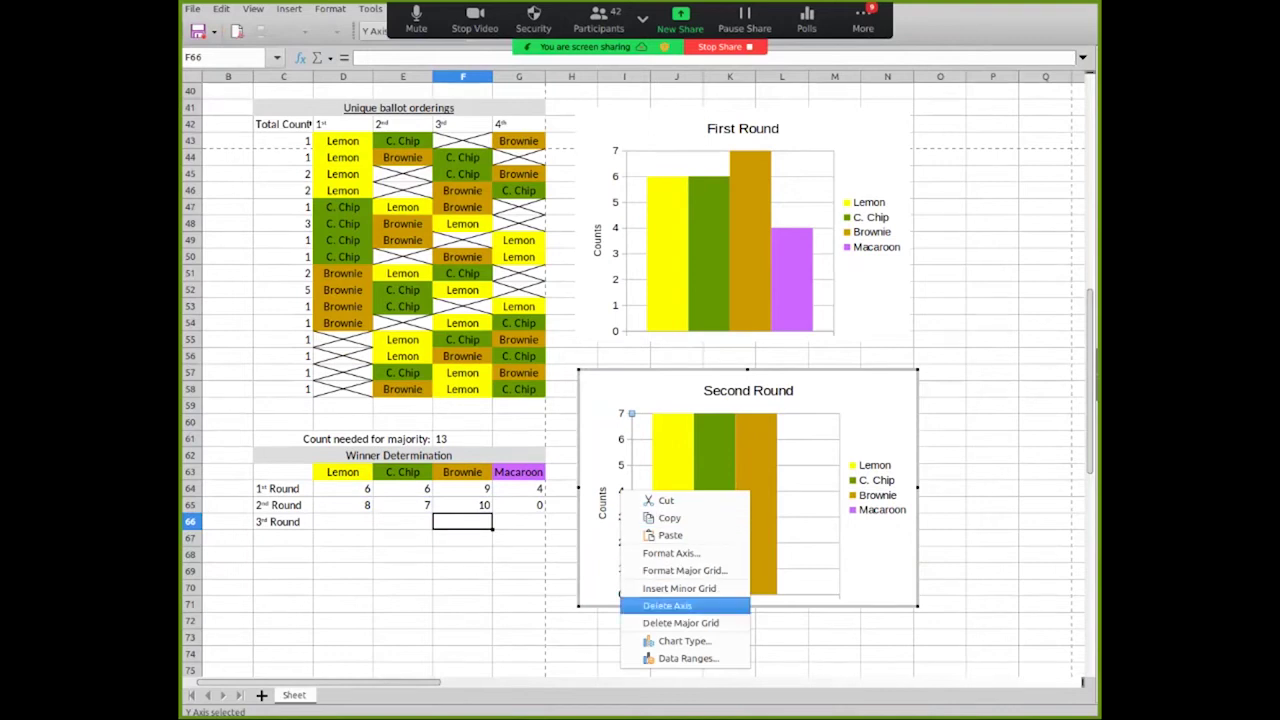
pyautogui.click(672, 553)
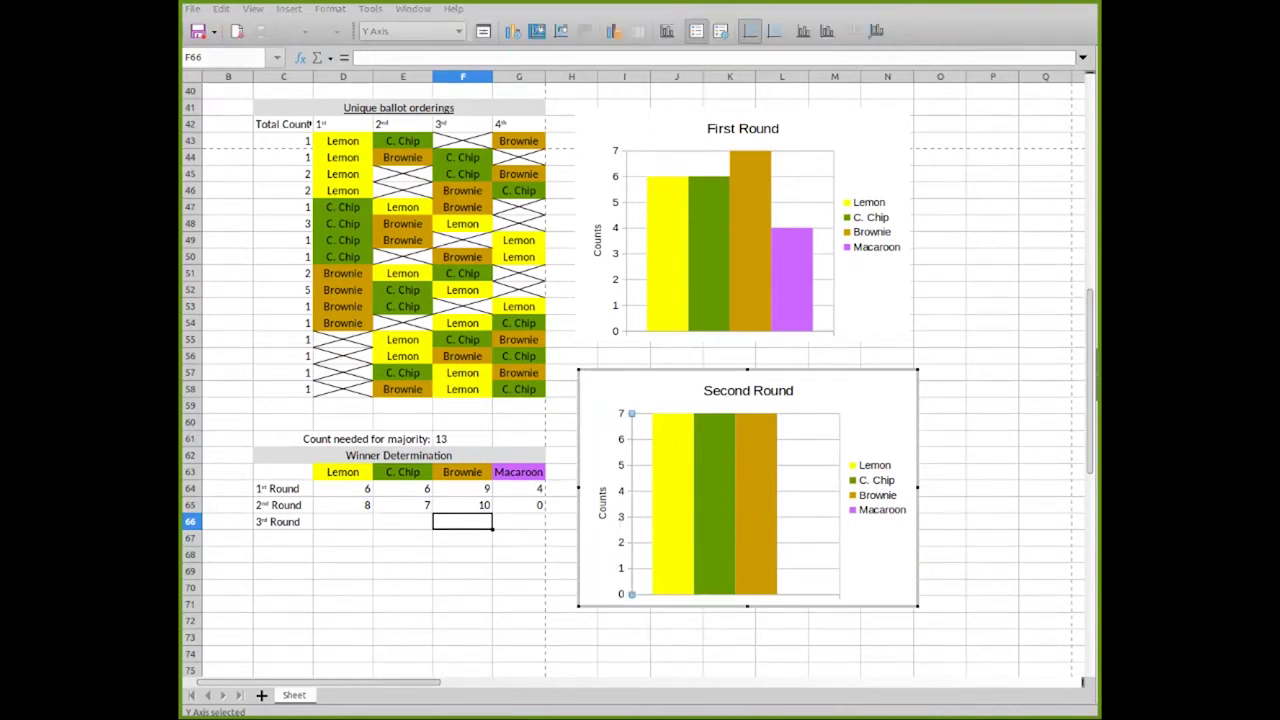
pyautogui.press('Return')
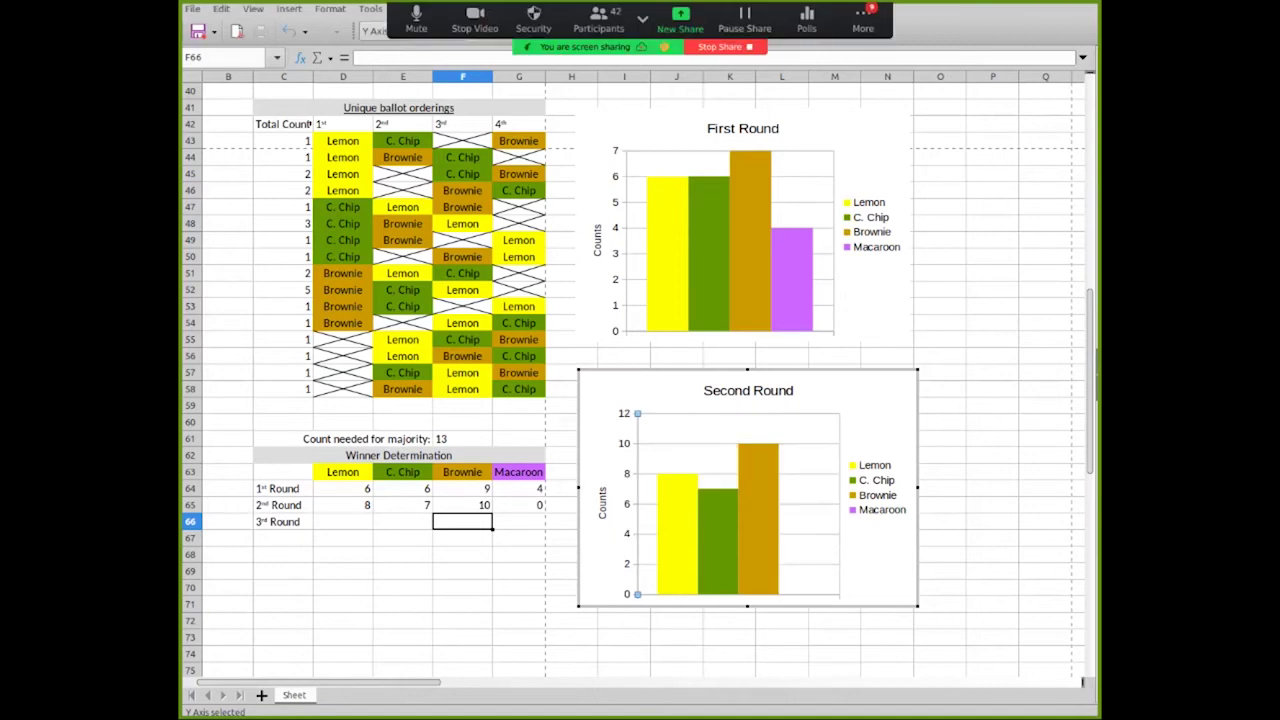
pyautogui.press('Escape')
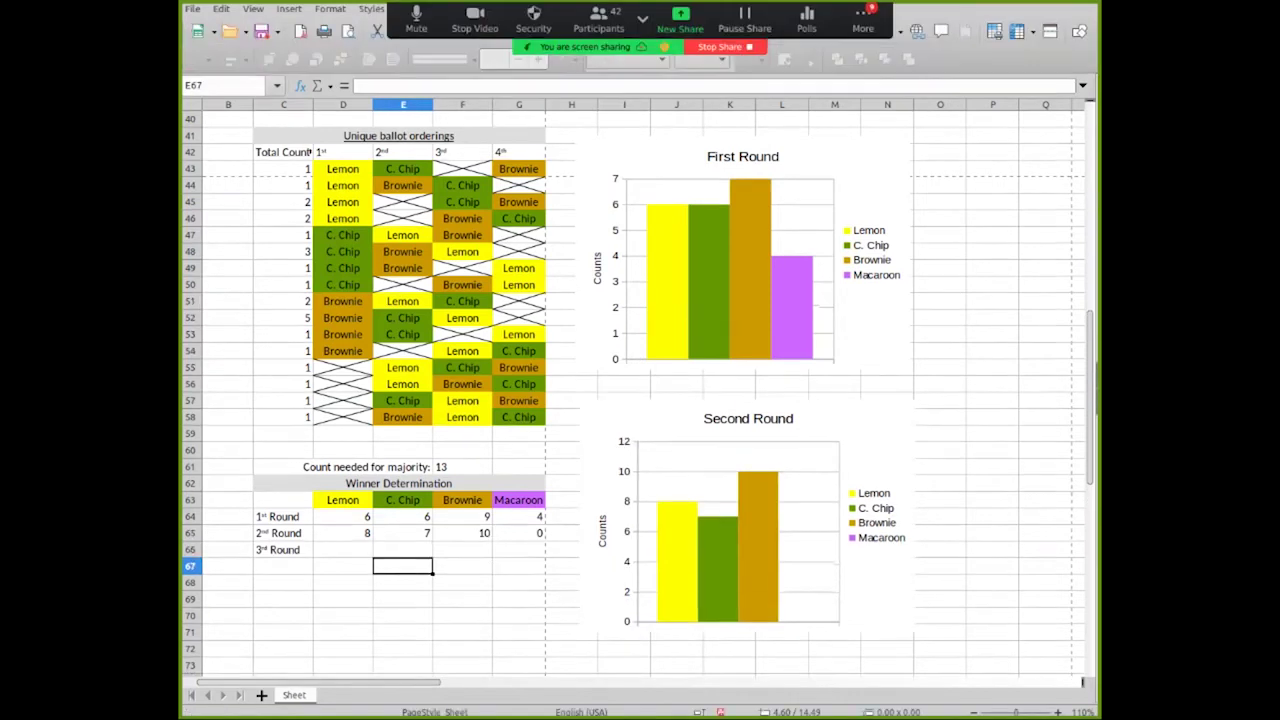
# Enter 0 as the 3rd Round count for C. Chip in E66 and for Macaroon in G66
pyautogui.scroll(-2, 640, 400)
pyautogui.click(403, 538)
pyautogui.scroll(1, 640, 400)
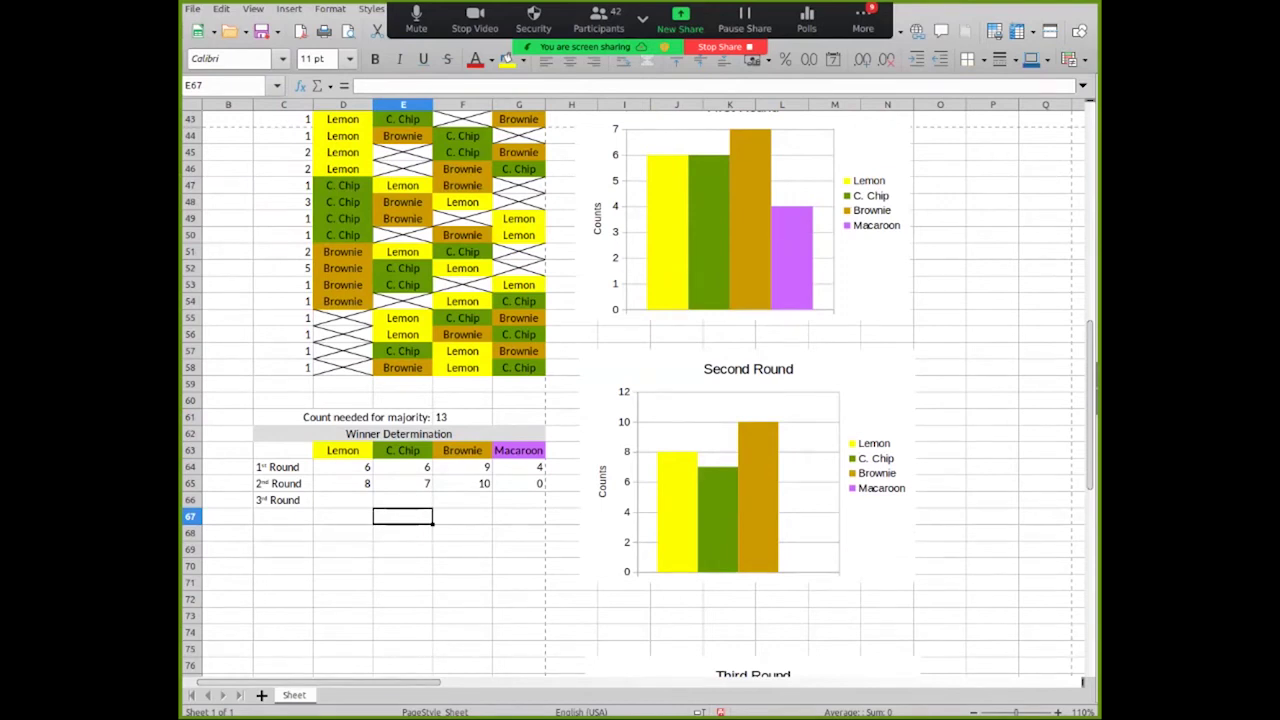
pyautogui.click(343, 500)
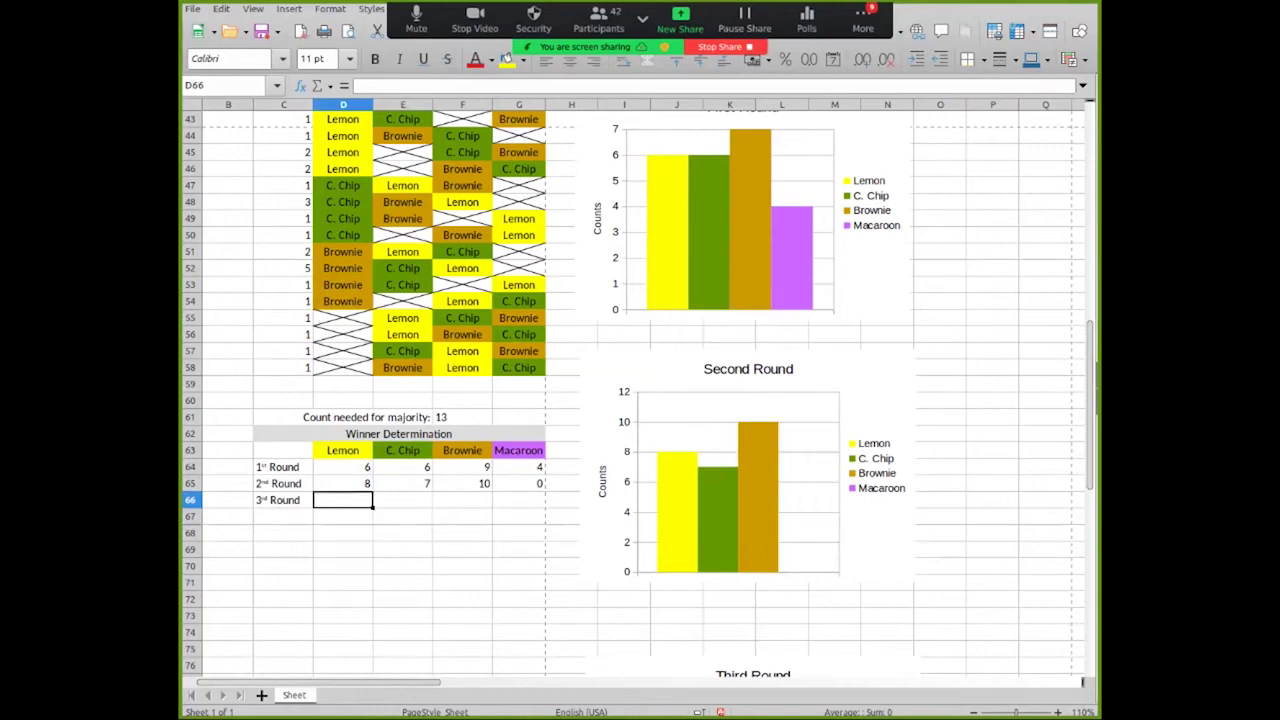
pyautogui.click(519, 500)
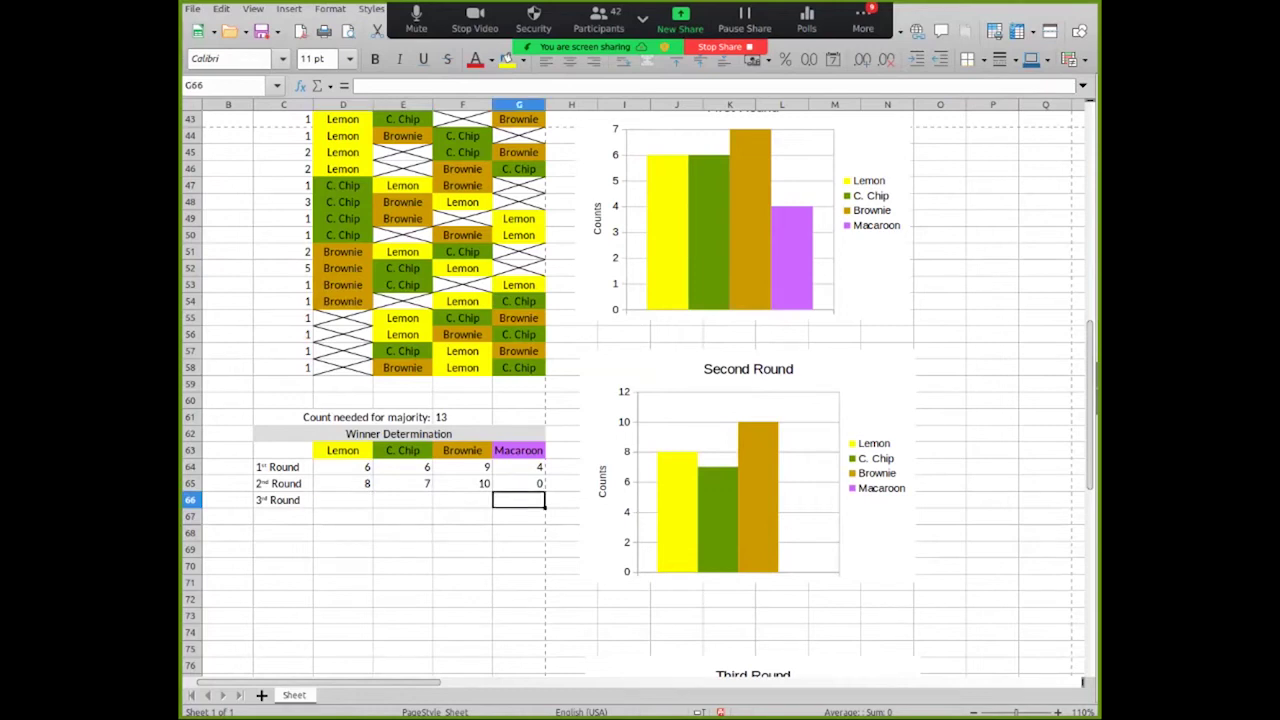
pyautogui.press('Left')
pyautogui.press('Left')
pyautogui.write('0')
pyautogui.press('Right')
pyautogui.press('Right')
pyautogui.write('0')
pyautogui.press('Left')
pyautogui.press('Left')
# Copy the crossed-out cell F43 over each C. Chip entry in the Lemon-first ballots, rows 43 to 46
pyautogui.scroll(2, 400, 300)
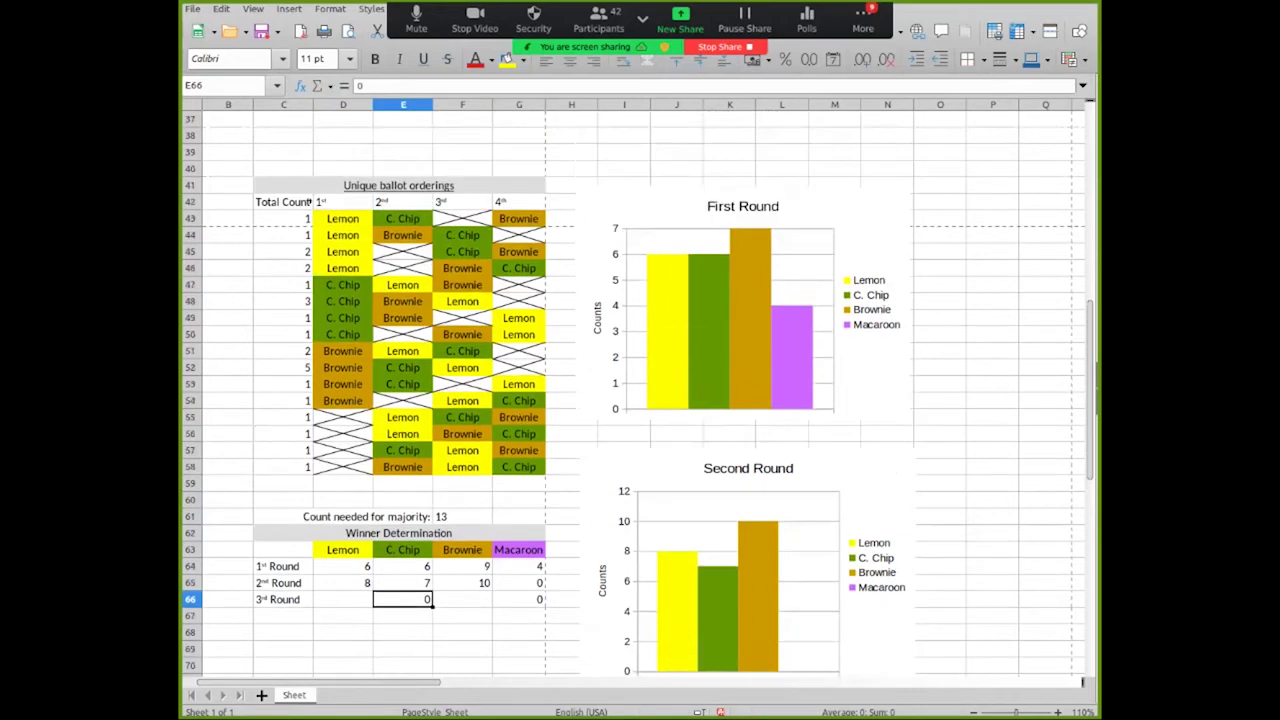
pyautogui.moveTo(403, 218); pyautogui.dragTo(545, 227)
pyautogui.click(463, 218)
pyautogui.hotkey('ctrl', 'c')
pyautogui.click(403, 218)
pyautogui.hotkey('ctrl', 'v')
pyautogui.click(463, 235)
pyautogui.hotkey('ctrl', 'v')
pyautogui.click(463, 252)
pyautogui.hotkey('ctrl', 'v')
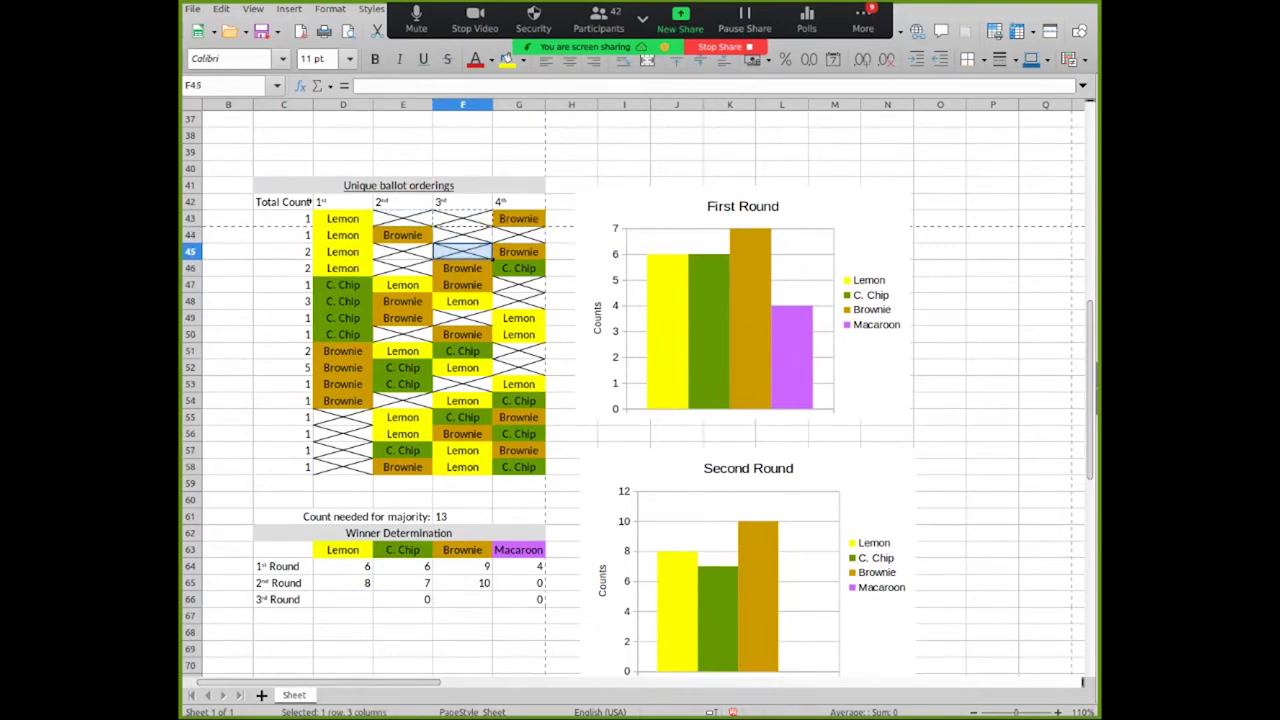
pyautogui.click(519, 268)
pyautogui.hotkey('ctrl', 'v')
# Paste the crossed-out cell over the C. Chip entries in D47:D50 and in the Brownie-first ballots, rows 51 to 54
pyautogui.moveTo(343, 285); pyautogui.dragTo(343, 335)
pyautogui.hotkey('ctrl', 'v')
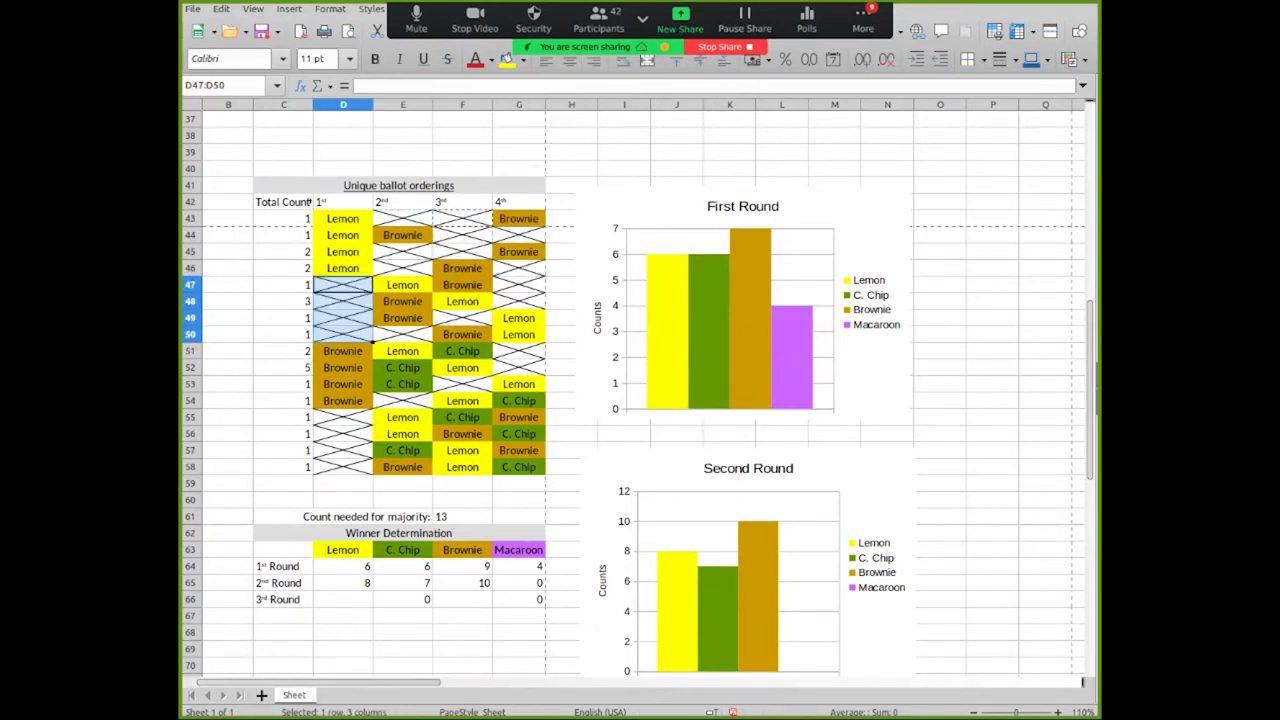
pyautogui.click(463, 351)
pyautogui.hotkey('ctrl', 'v')
pyautogui.moveTo(403, 368); pyautogui.dragTo(403, 384)
pyautogui.hotkey('ctrl', 'v')
pyautogui.click(519, 401)
pyautogui.hotkey('ctrl', 'v')
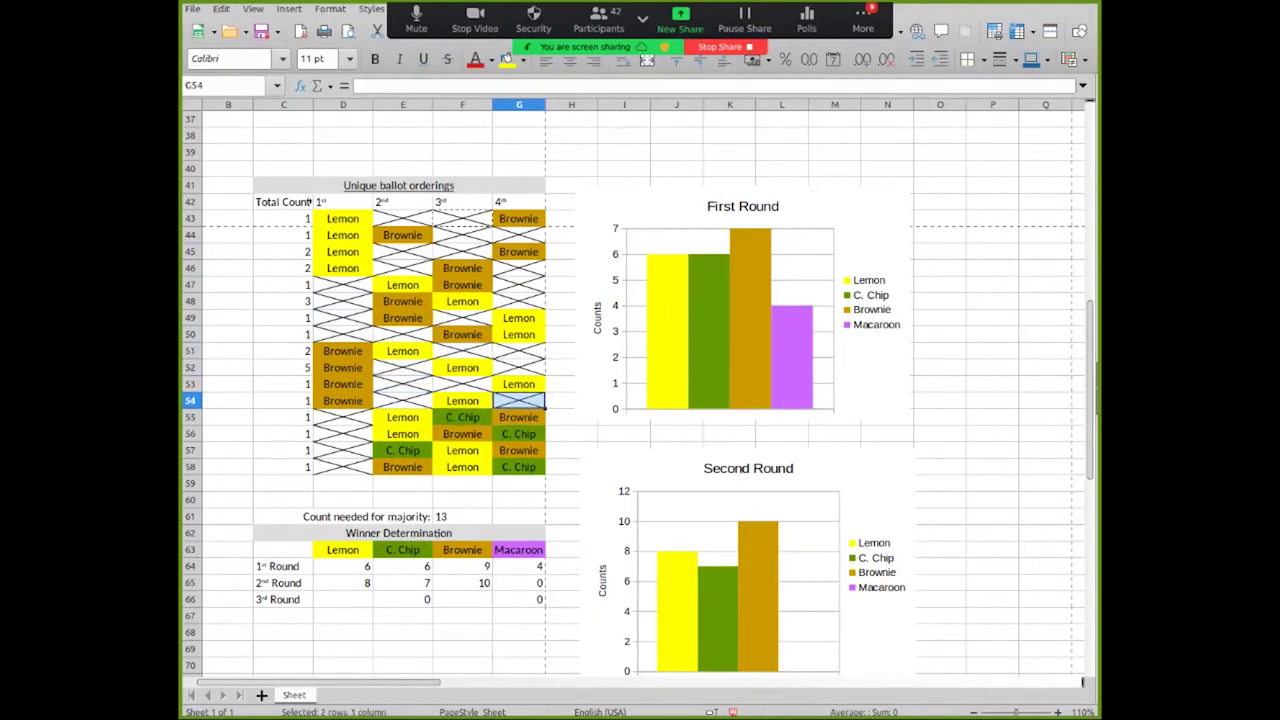
# Paste the crossed-out cell over each remaining C. Chip entry in ballot rows 55 to 58
pyautogui.click(463, 417)
pyautogui.hotkey('ctrl', 'v')
pyautogui.click(519, 434)
pyautogui.hotkey('ctrl', 'v')
pyautogui.click(519, 467)
pyautogui.hotkey('ctrl', 'v')
pyautogui.click(403, 451)
pyautogui.hotkey('ctrl', 'v')
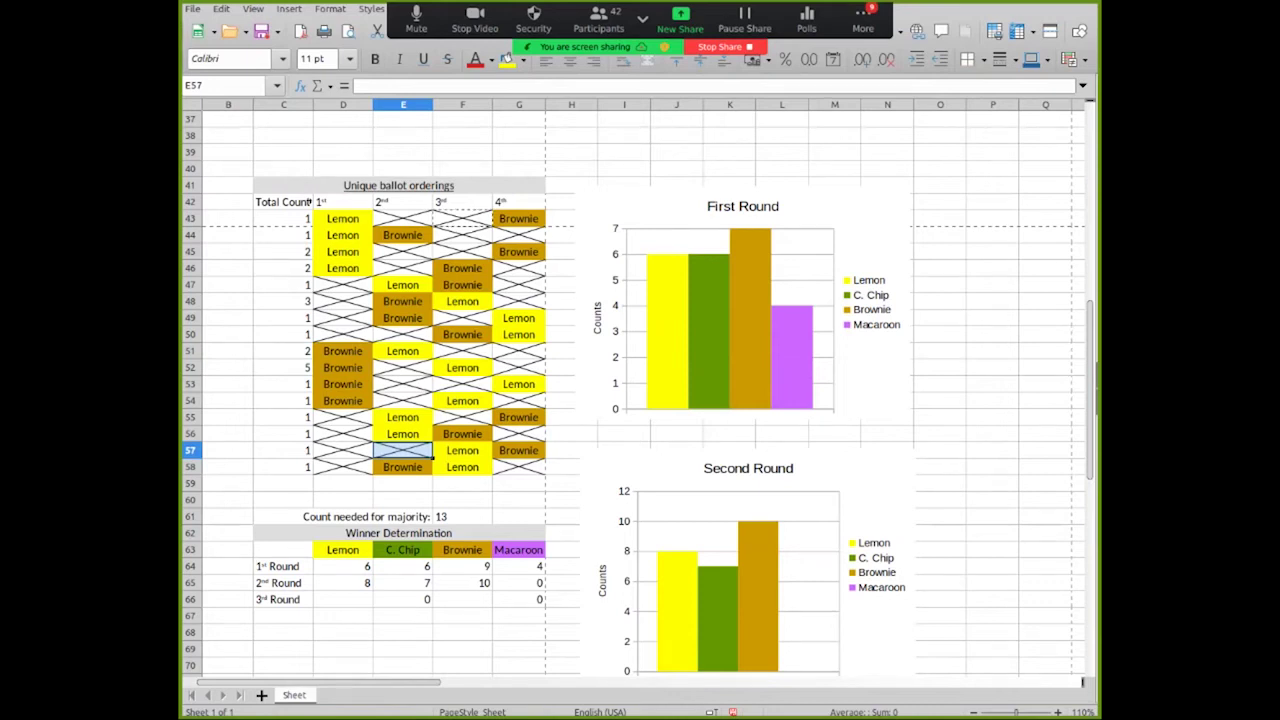
# Copy Lemon's 2nd Round formula from D65 into the 3rd Round cell D66
pyautogui.click(343, 583)
pyautogui.hotkey('ctrl', 'c')
pyautogui.press('Down')
pyautogui.hotkey('ctrl', 'v')
# Add C47 and C57 as further terms to Lemon's 3rd Round sum in D66
pyautogui.press('F2')
pyautogui.press('Left')
pyautogui.write(',')
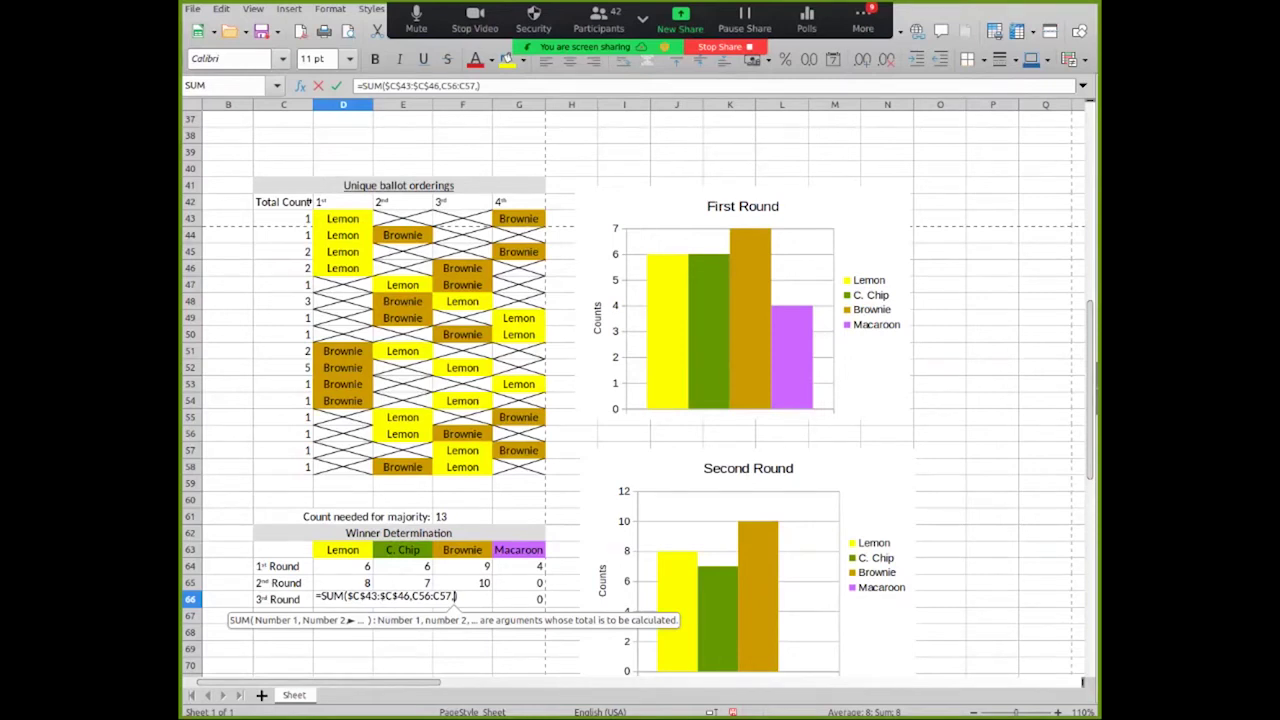
pyautogui.click(283, 285)
pyautogui.write(',')
pyautogui.click(283, 450)
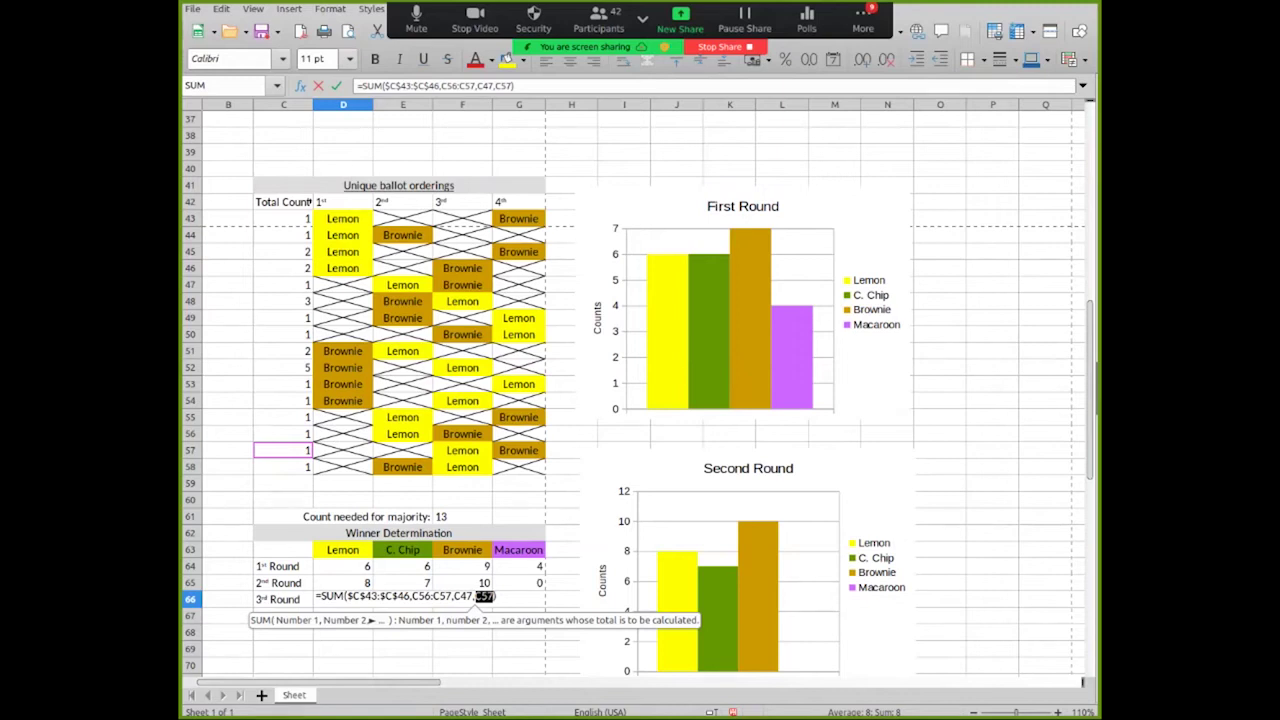
pyautogui.press('Return')
# Copy Brownie's 2nd Round formula from F65 into the 3rd Round cell F66
pyautogui.doubleClick(426, 597)
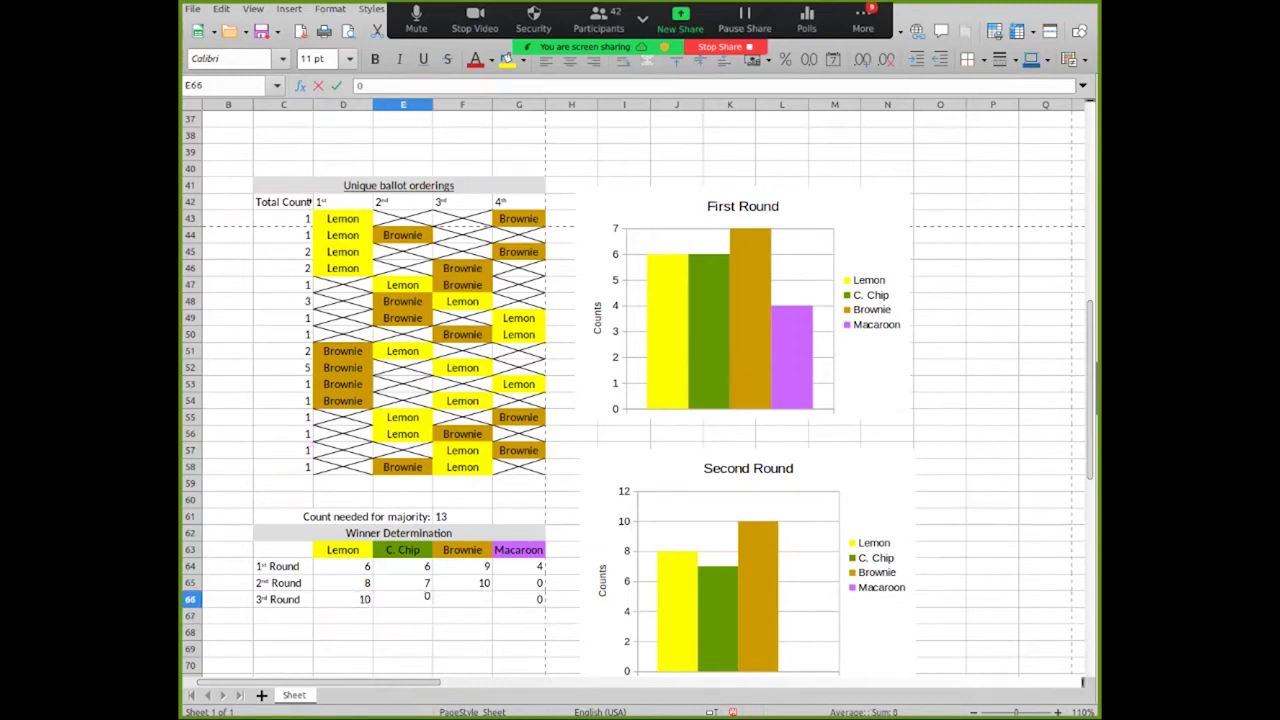
pyautogui.press('Up')
pyautogui.press('Right')
pyautogui.hotkey('ctrl', 'c')
pyautogui.press('Down')
pyautogui.hotkey('ctrl', 'v')
# Add the range C48:C50 and the cell C58 to Brownie's 3rd Round sum in F66
pyautogui.press('F2')
pyautogui.press('Left')
pyautogui.write(',')
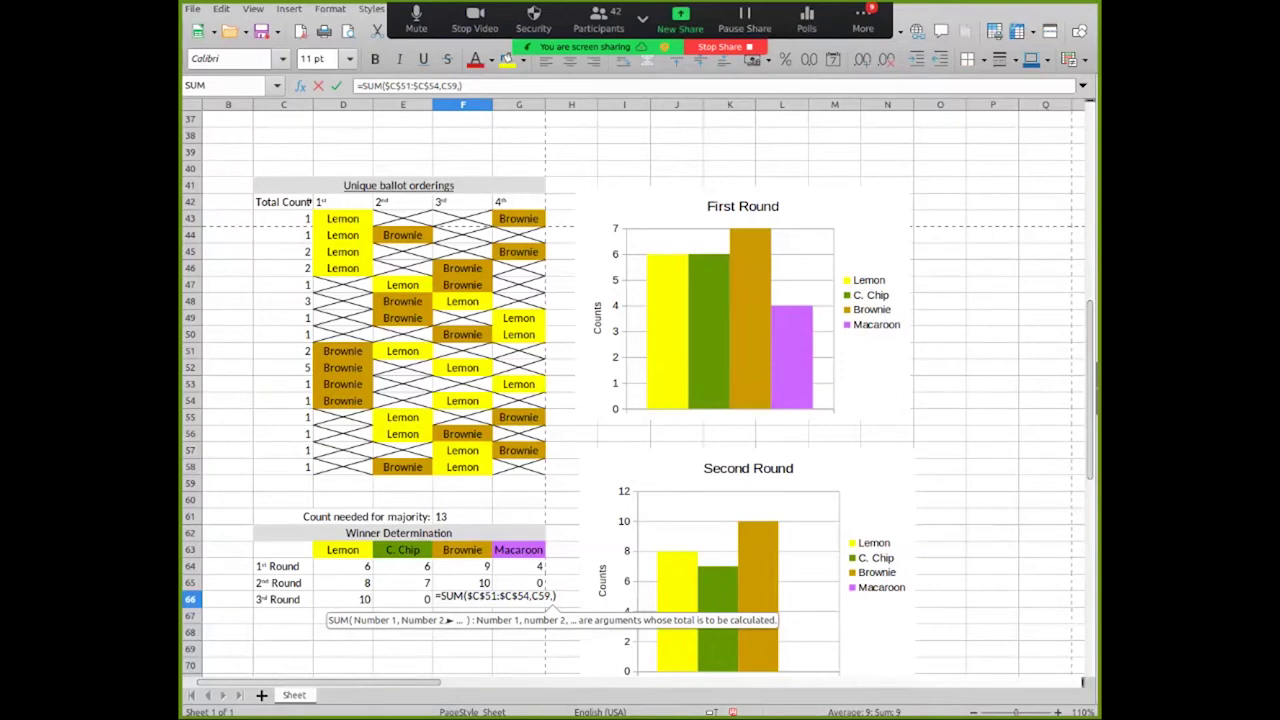
pyautogui.moveTo(283, 301); pyautogui.dragTo(296, 339)
pyautogui.write(')')
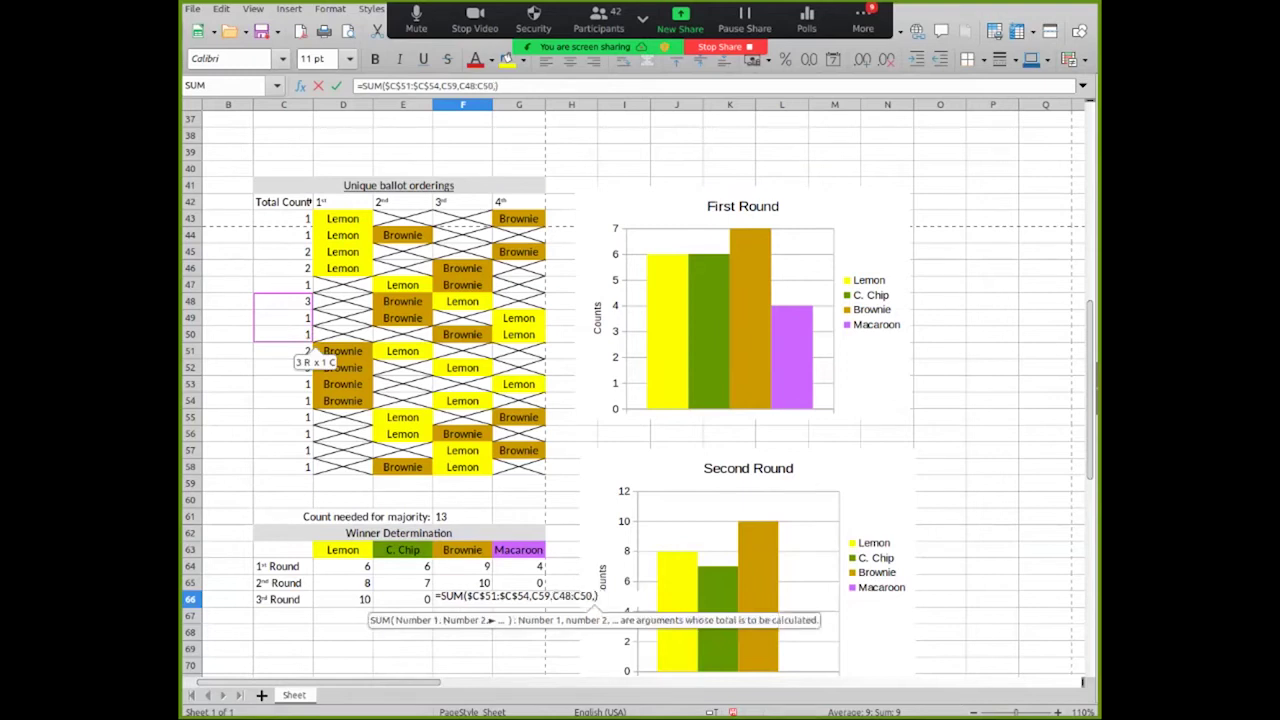
pyautogui.click(293, 467)
pyautogui.press('Return')
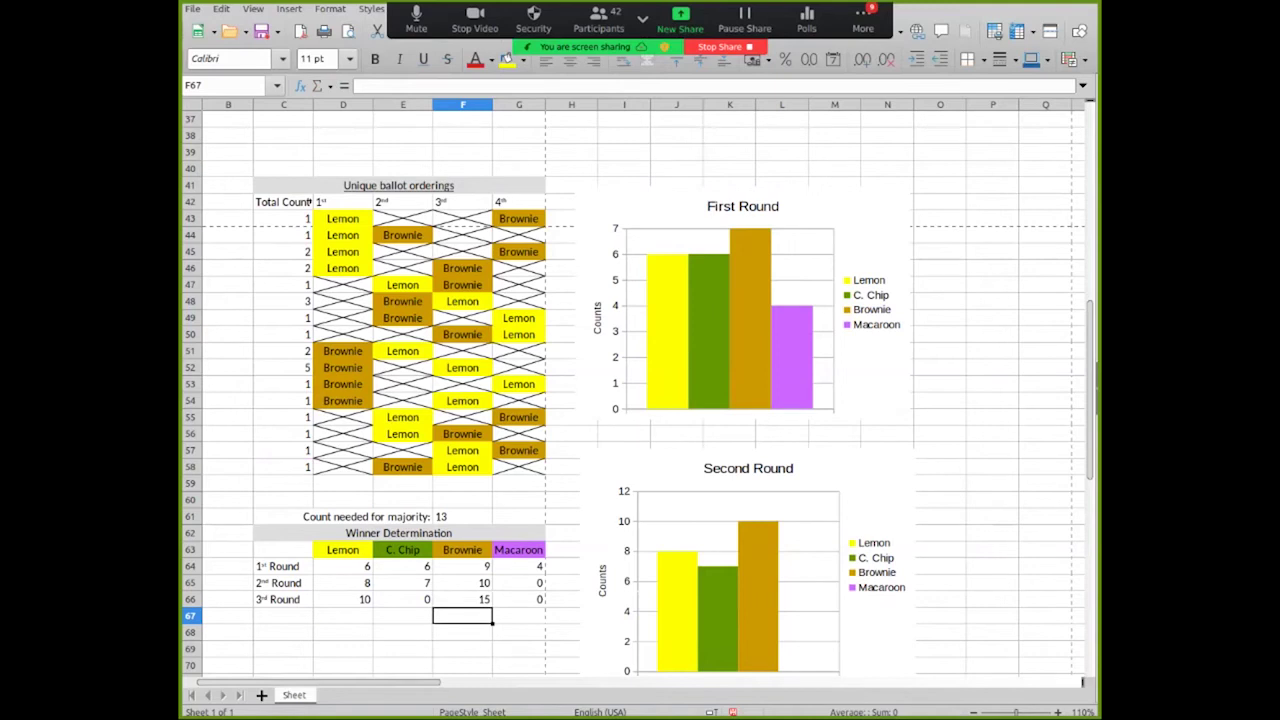
# Review the First, Second and Third Round charts alongside the Winner Determination counts
pyautogui.scroll(-7, 630, 400)
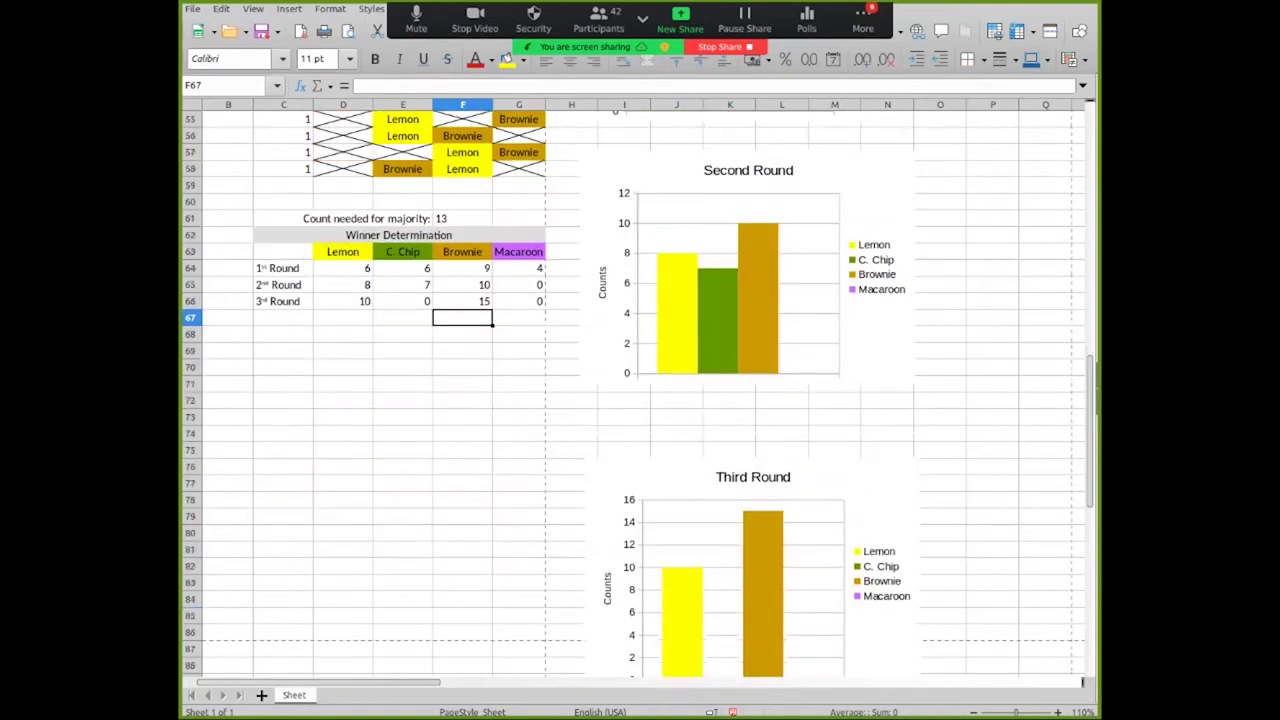
pyautogui.scroll(1, 630, 400)
pyautogui.scroll(-1, 630, 400)
pyautogui.scroll(6, 630, 400)
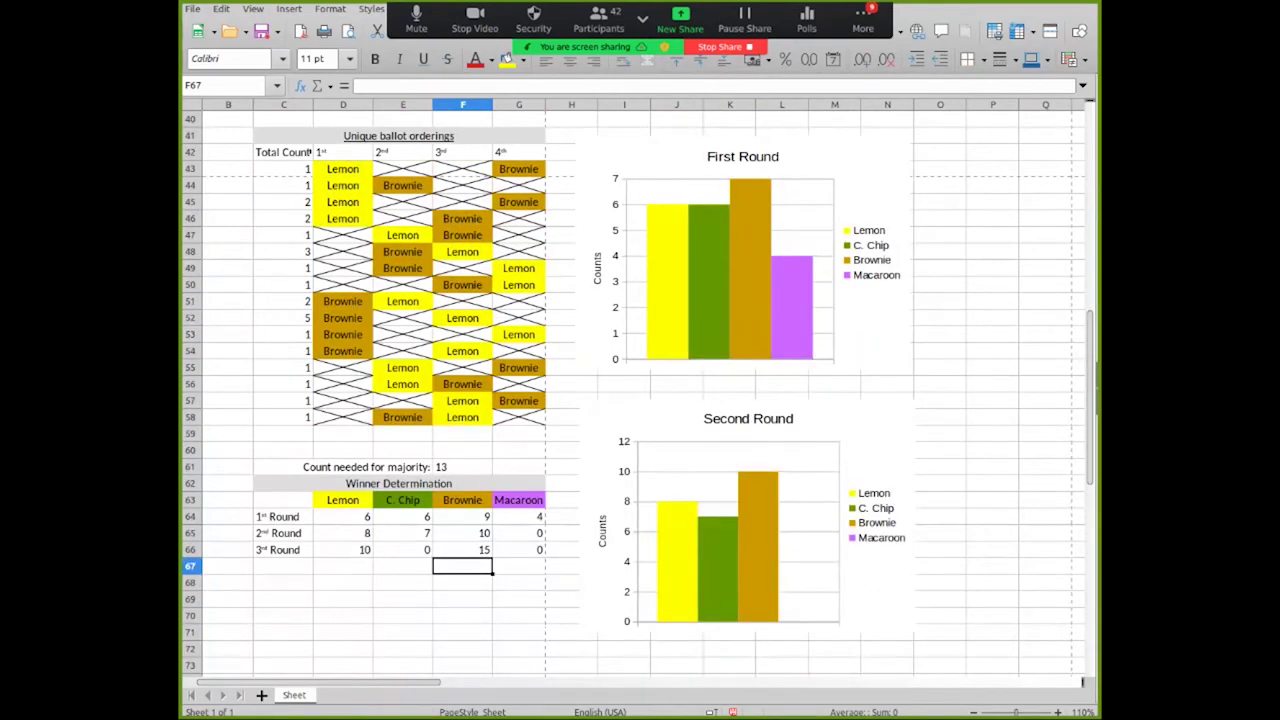
pyautogui.scroll(-1, 630, 400)
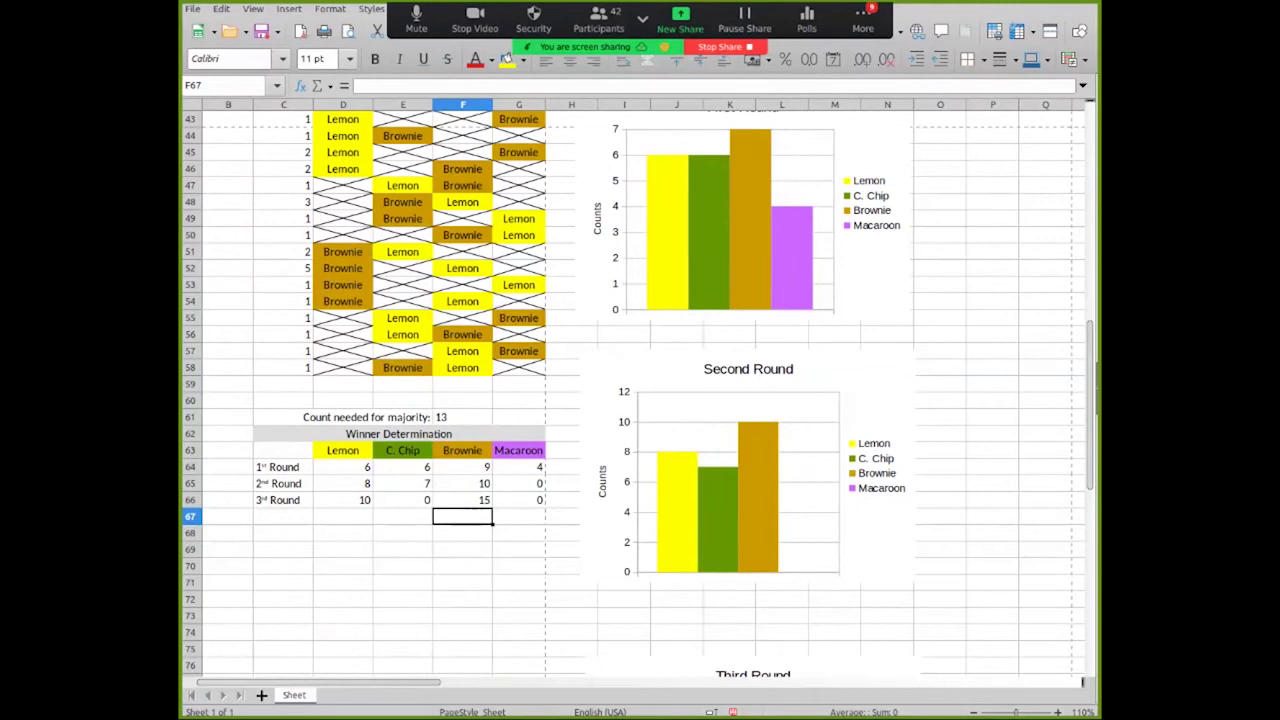
pyautogui.scroll(-5, 630, 400)
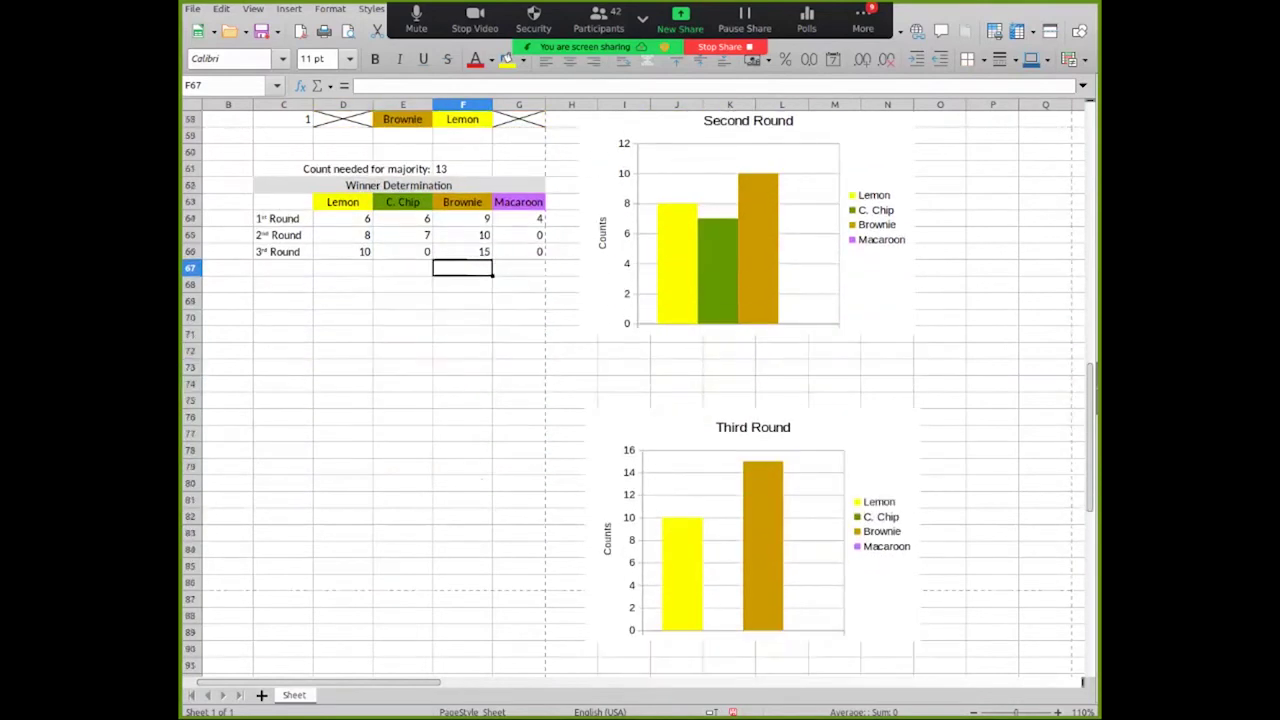
pyautogui.scroll(4, 630, 400)
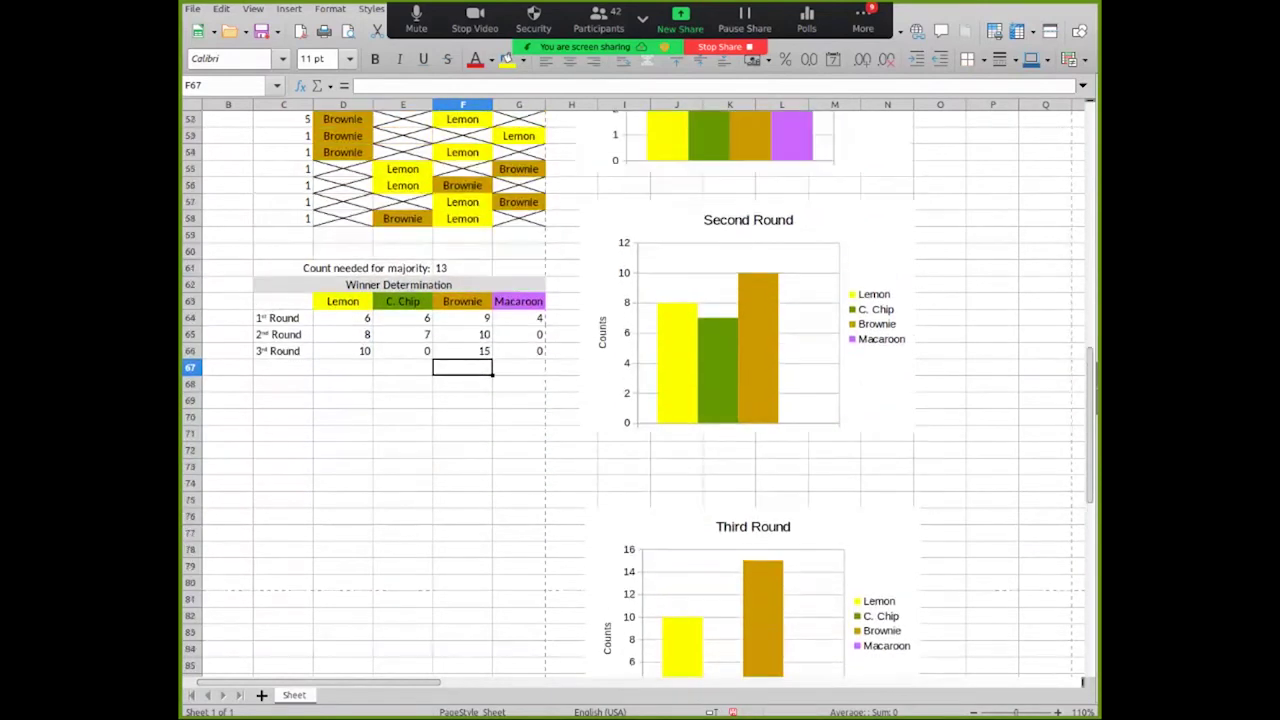